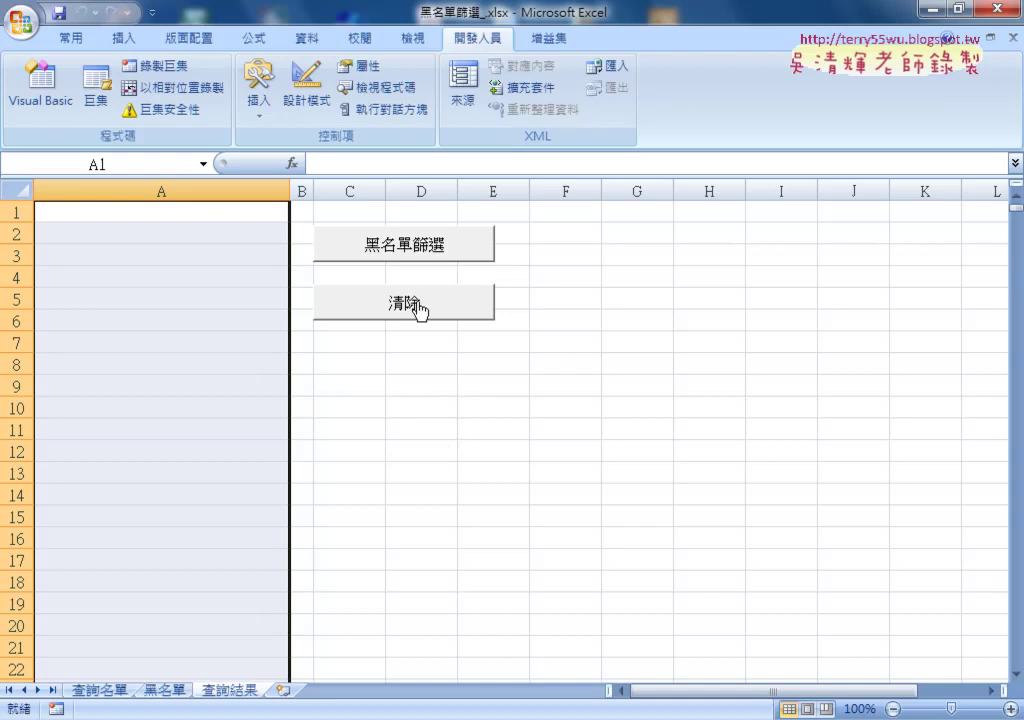
# - Run the 黑名單篩選 macro, clear its copied emails, and look over the 黑名單 and 查詢名單 sheets
pyautogui.click(406, 246)
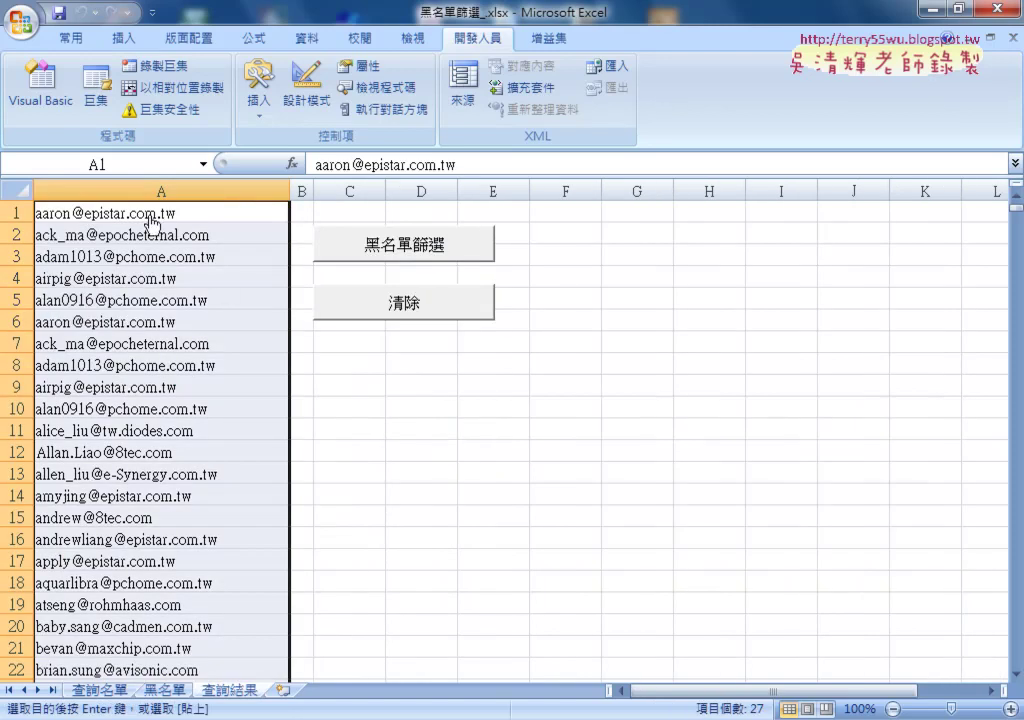
pyautogui.click(379, 318)
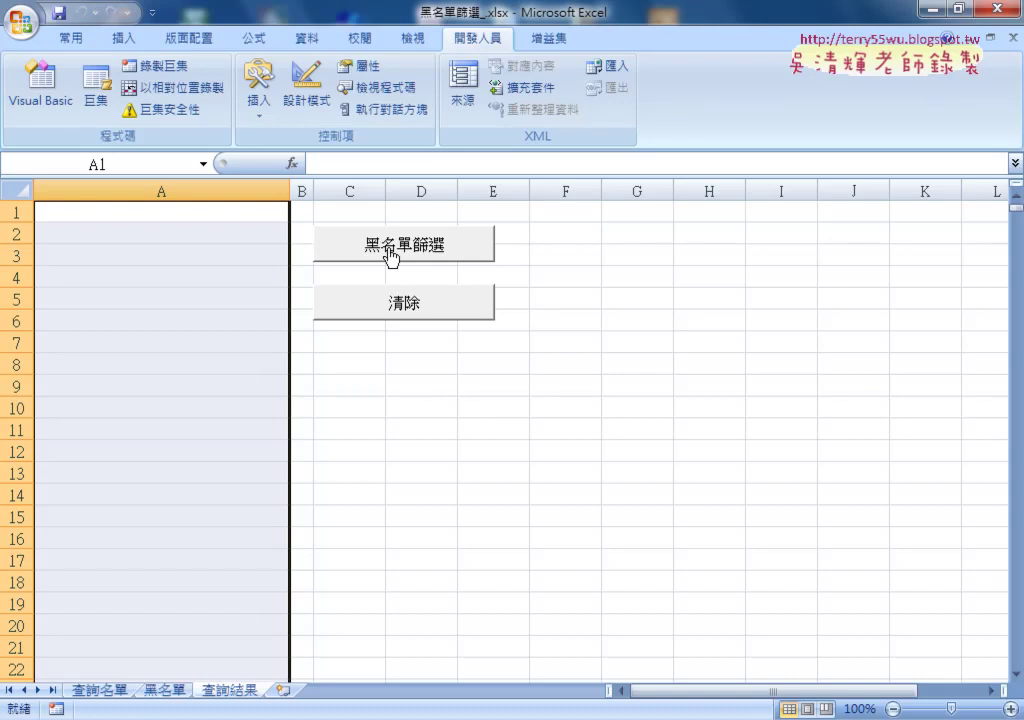
pyautogui.click(166, 692)
pyautogui.click(103, 692)
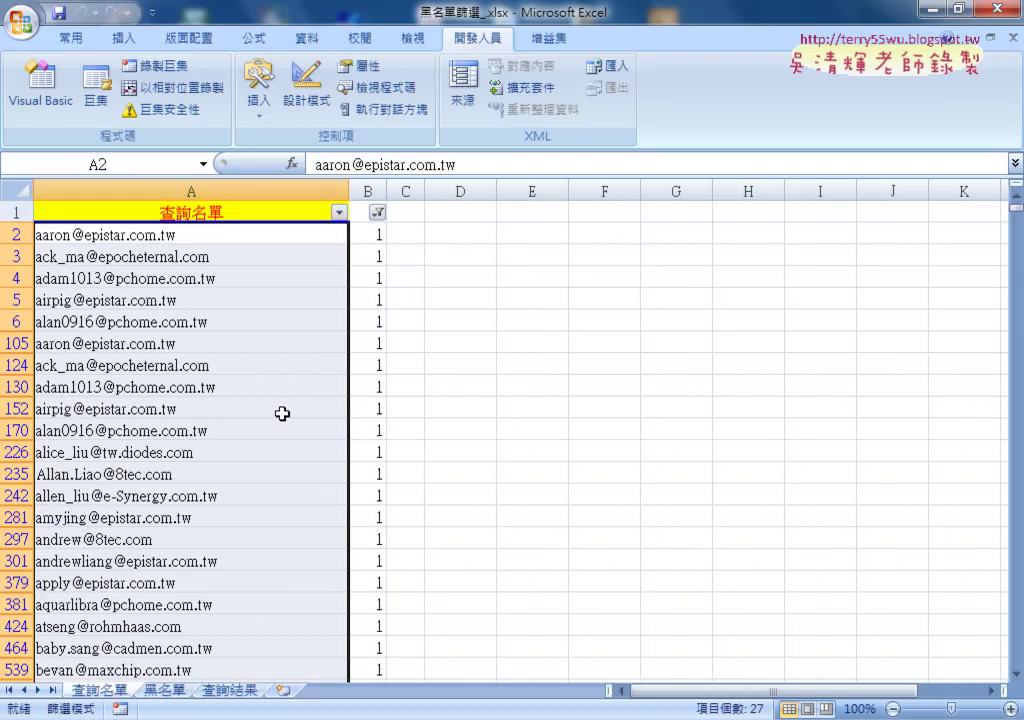
# - Check B2 on 查詢名單, then rerun the 黑名單篩選 macro from the 查詢結果 sheet
pyautogui.click(372, 236)
pyautogui.click(517, 291)
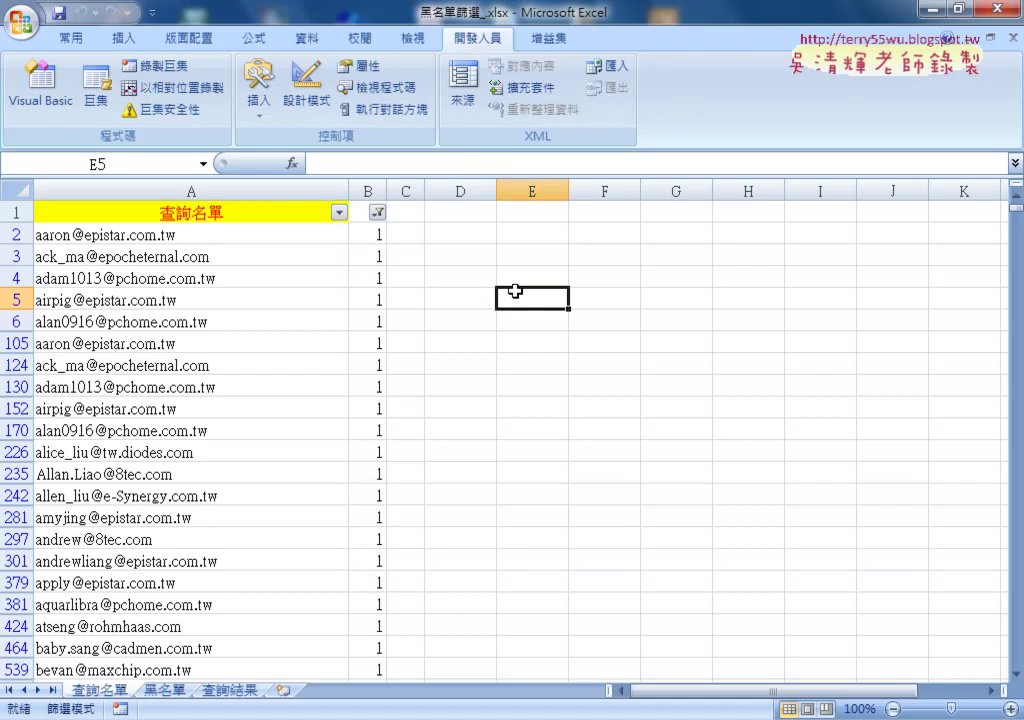
pyautogui.click(229, 690)
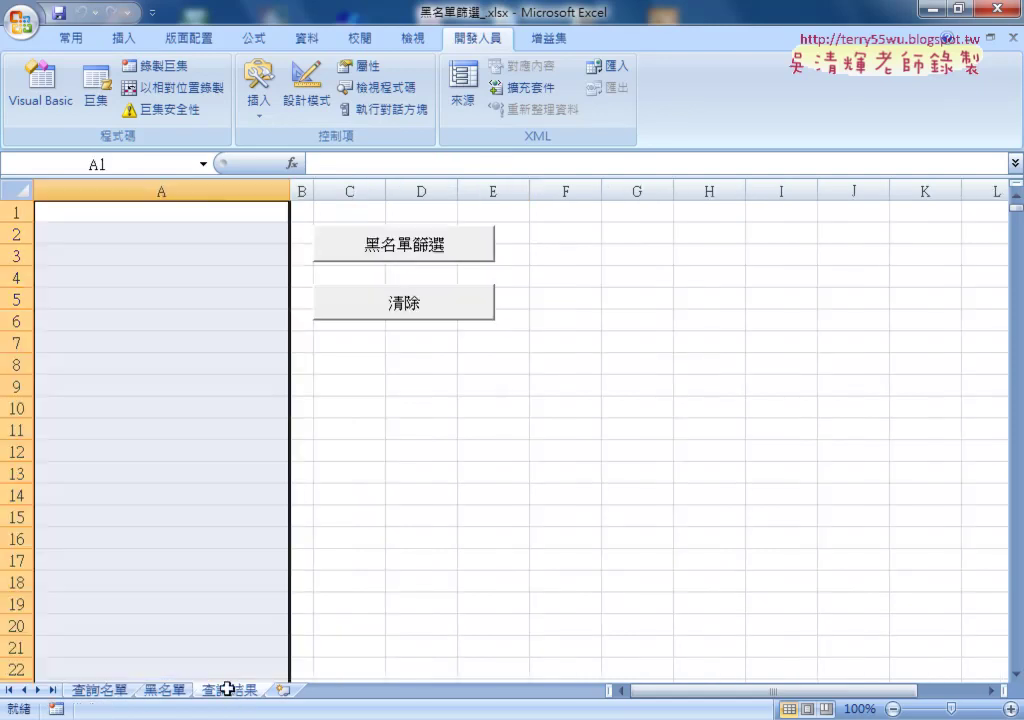
pyautogui.click(397, 247)
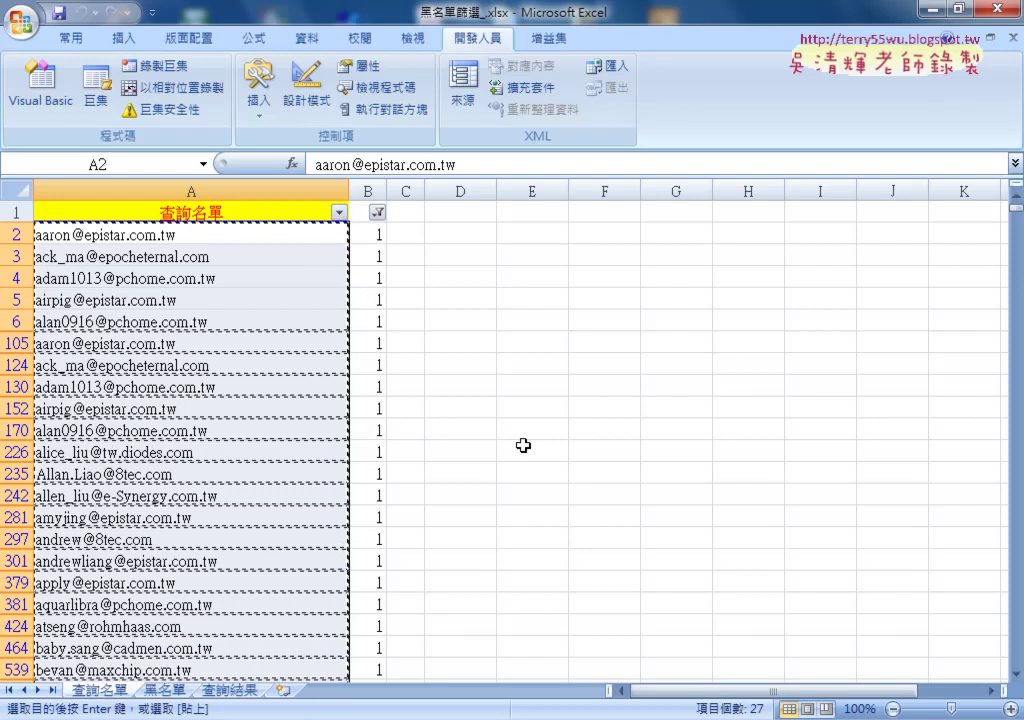
# - Inspect B2's COUNTIF formula and the Data filter commands, then open Module1 in the VBA editor
pyautogui.click(372, 236)
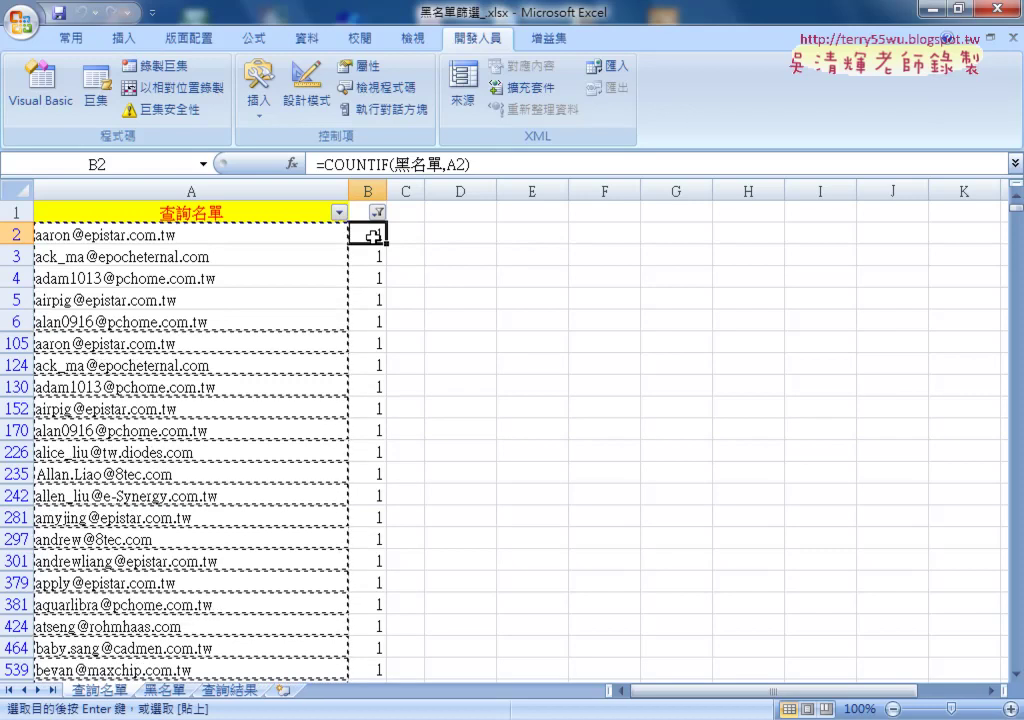
pyautogui.click(361, 212)
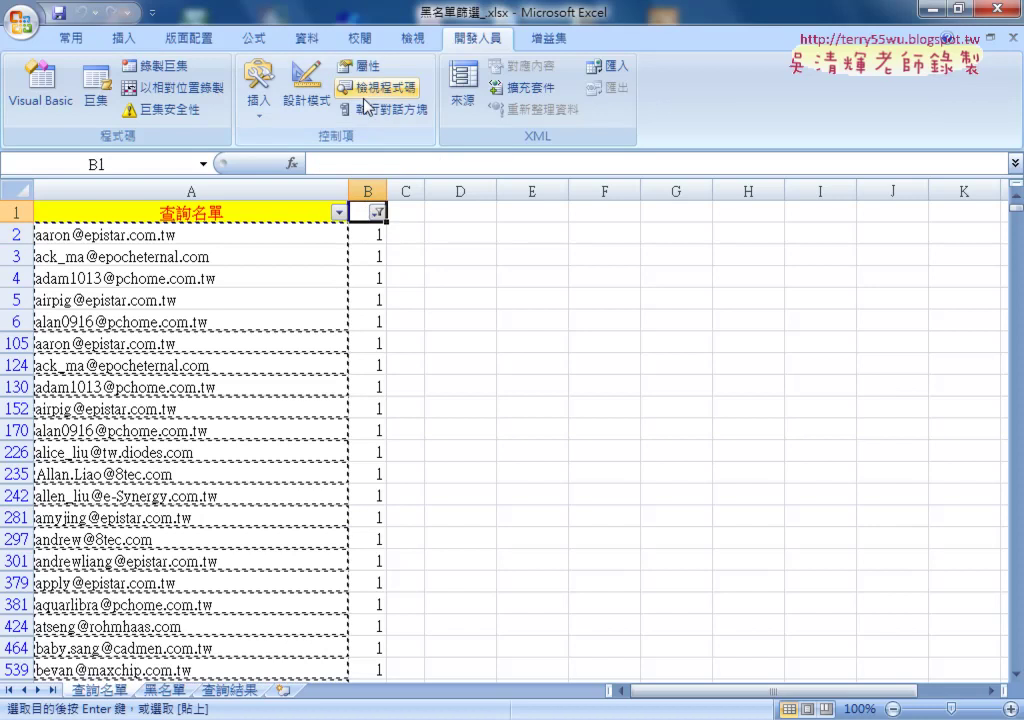
pyautogui.click(306, 38)
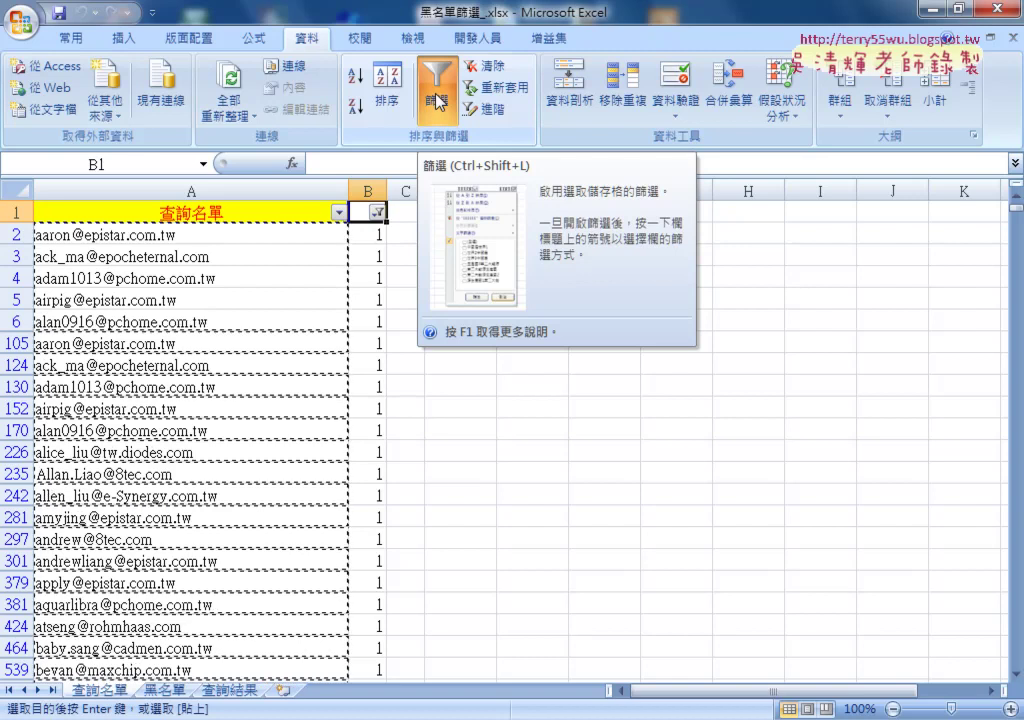
pyautogui.click(475, 42)
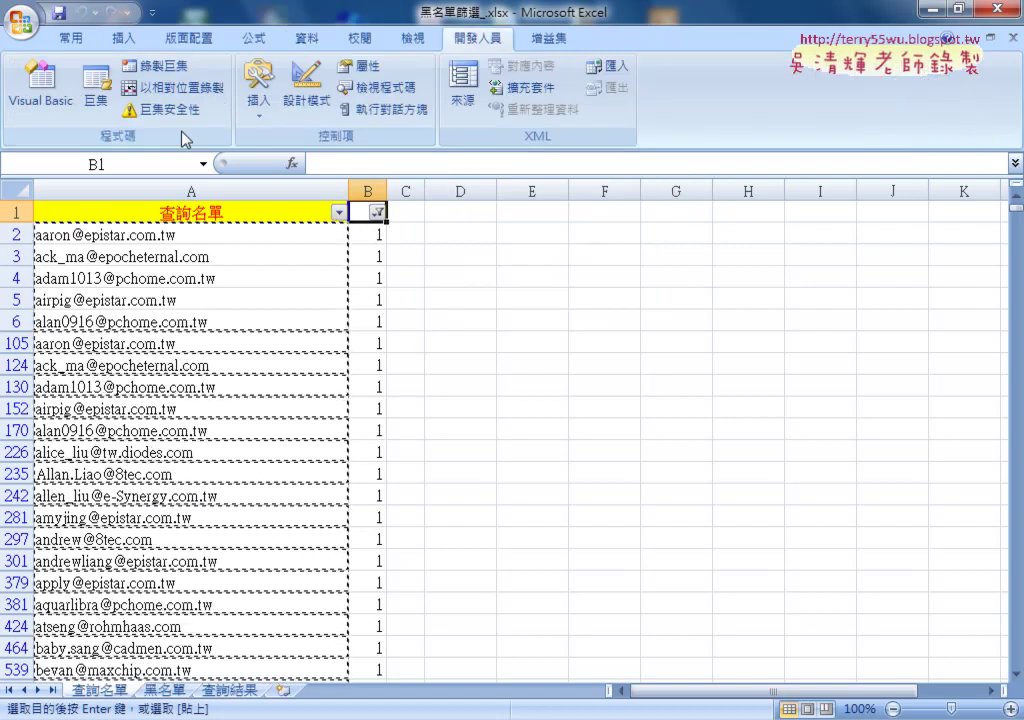
pyautogui.click(42, 82)
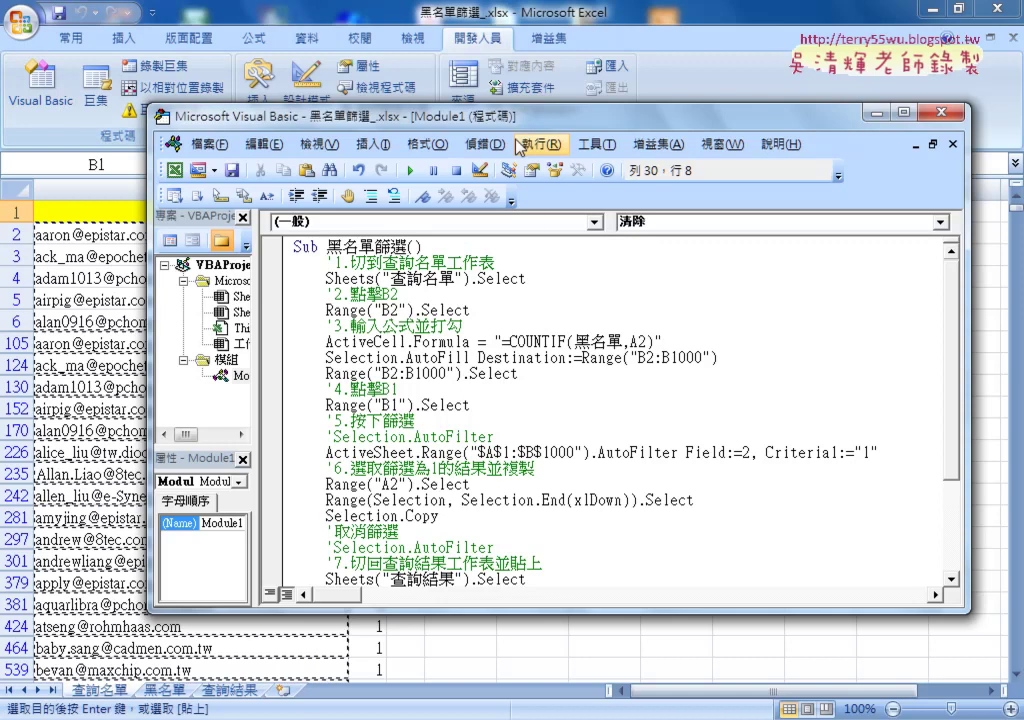
# - Move the code window aside and read through the macro's step 2 and step 3 comments
pyautogui.moveTo(430, 113); pyautogui.dragTo(299, 95)
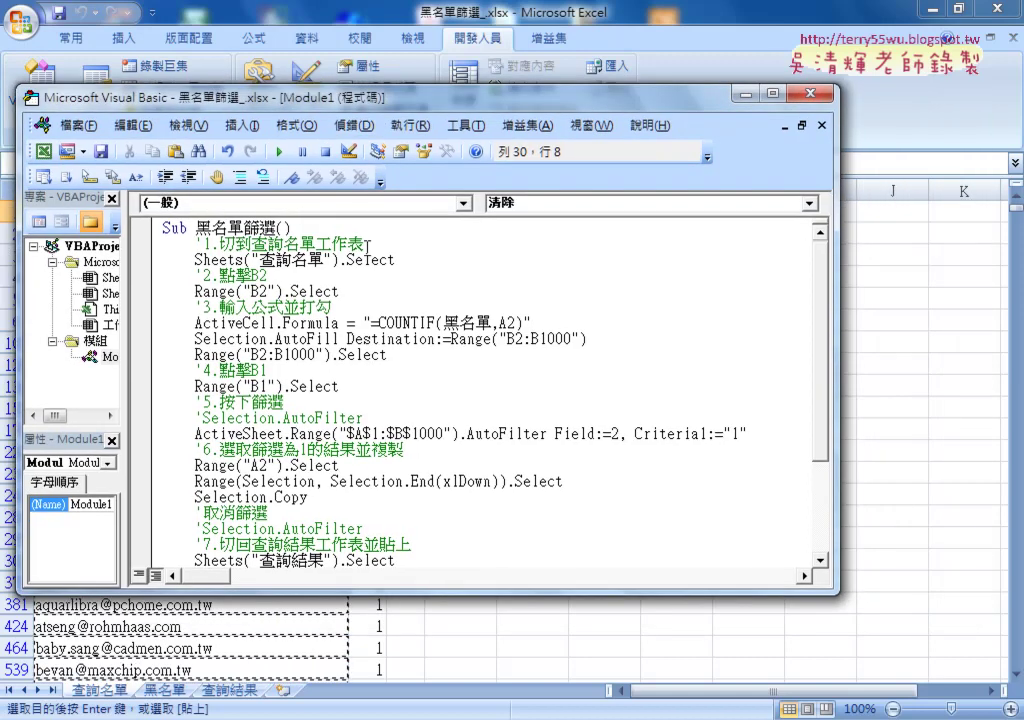
pyautogui.click(282, 275)
pyautogui.moveTo(282, 275); pyautogui.dragTo(196, 275)
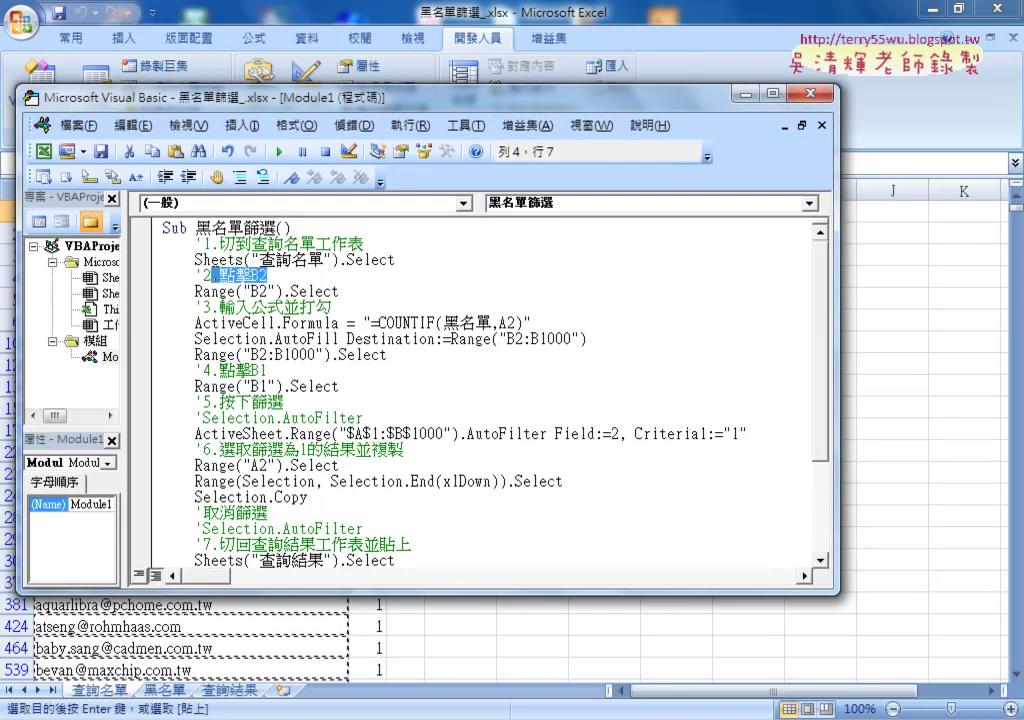
pyautogui.moveTo(299, 307)
pyautogui.mouseDown()
pyautogui.moveTo(331, 307)
pyautogui.moveTo(196, 307)
pyautogui.mouseUp()
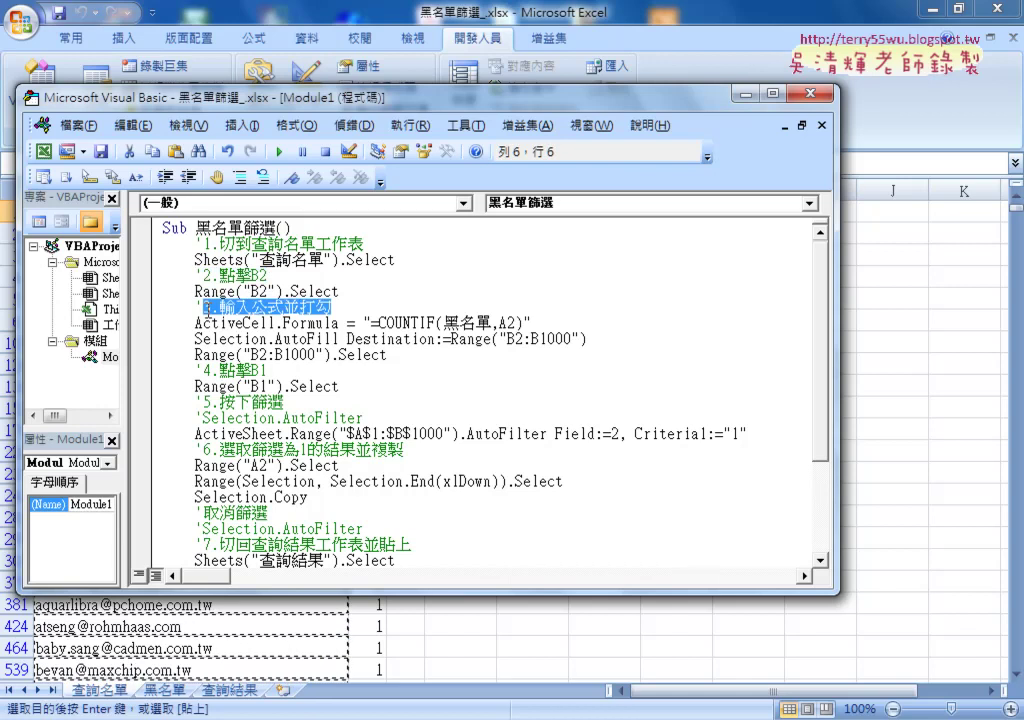
pyautogui.scroll(-1, 373, 343)
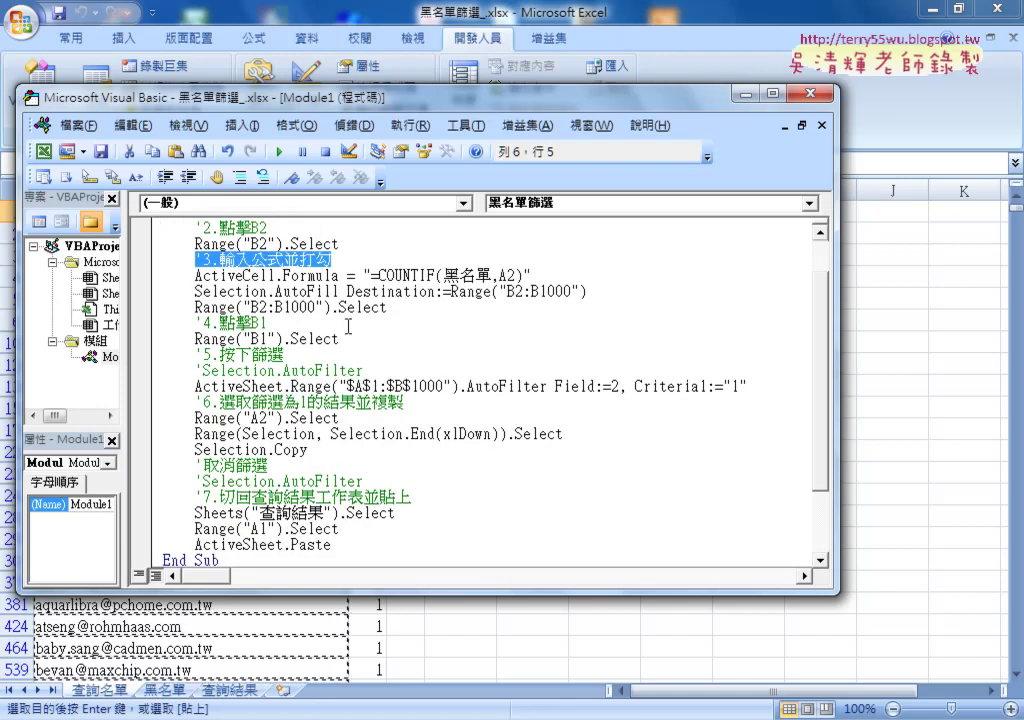
pyautogui.scroll(-1, 336, 345)
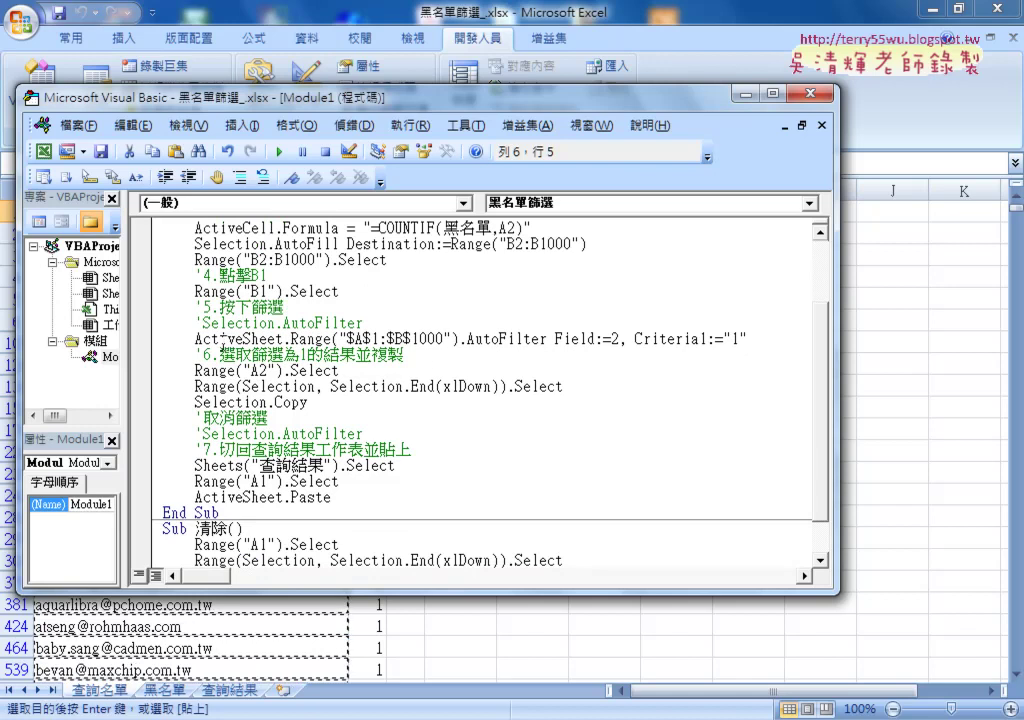
# - Highlight the ActiveSheet range .AutoFilter line, then compare it with Excel's Filter commands
pyautogui.moveTo(194, 339); pyautogui.dragTo(458, 339)
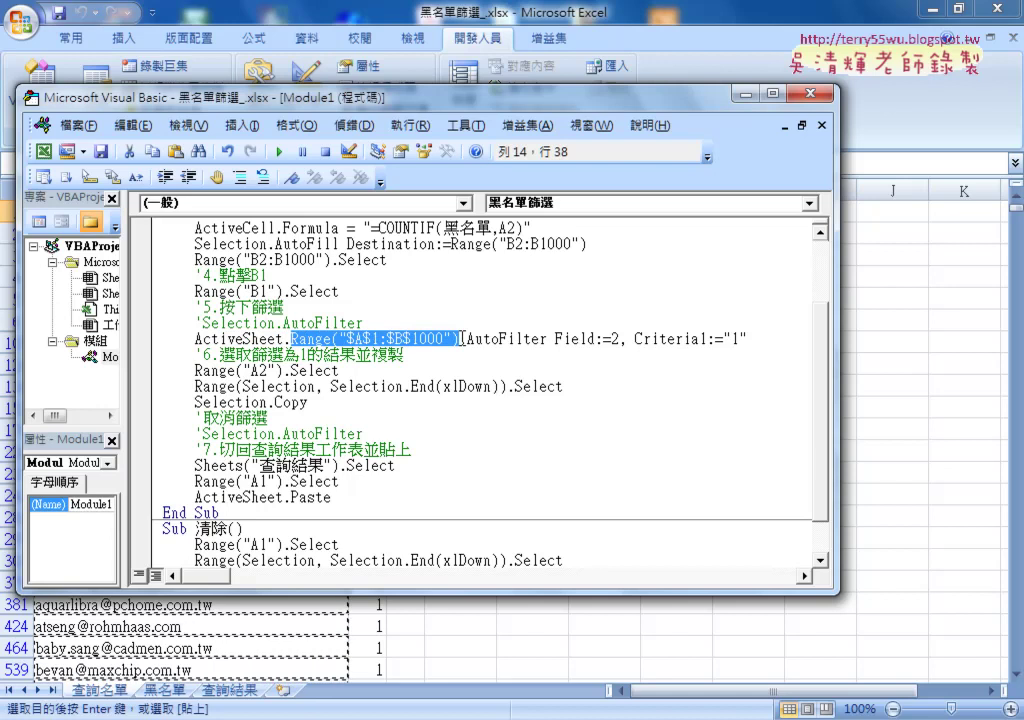
pyautogui.moveTo(547, 339); pyautogui.dragTo(466, 339)
pyautogui.moveTo(409, 97); pyautogui.dragTo(422, 108)
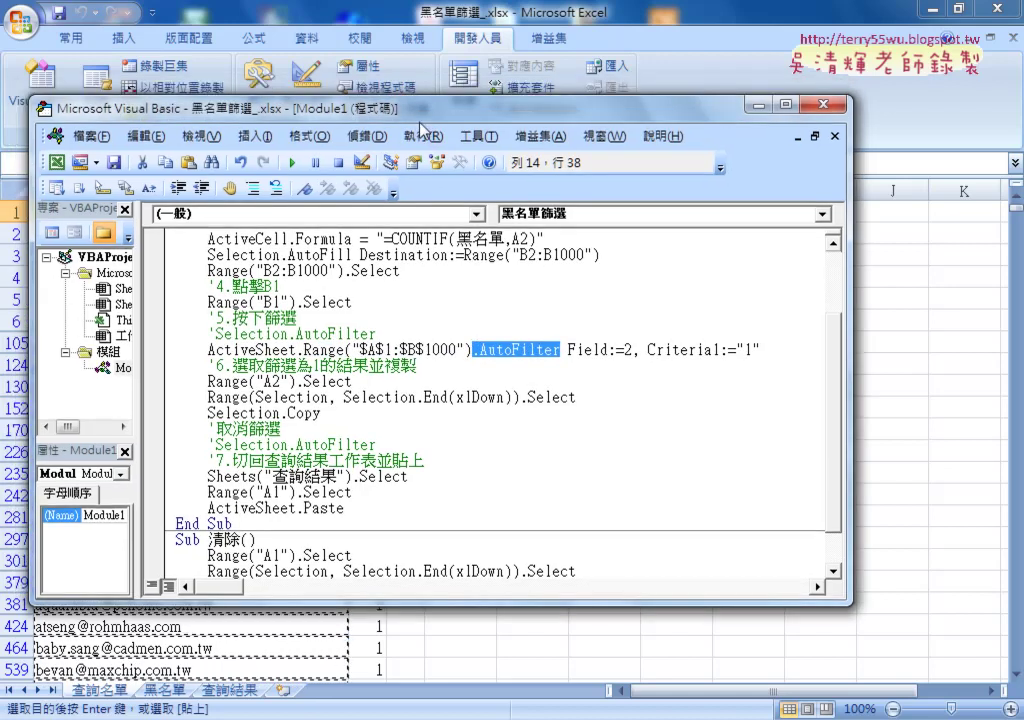
pyautogui.click(307, 38)
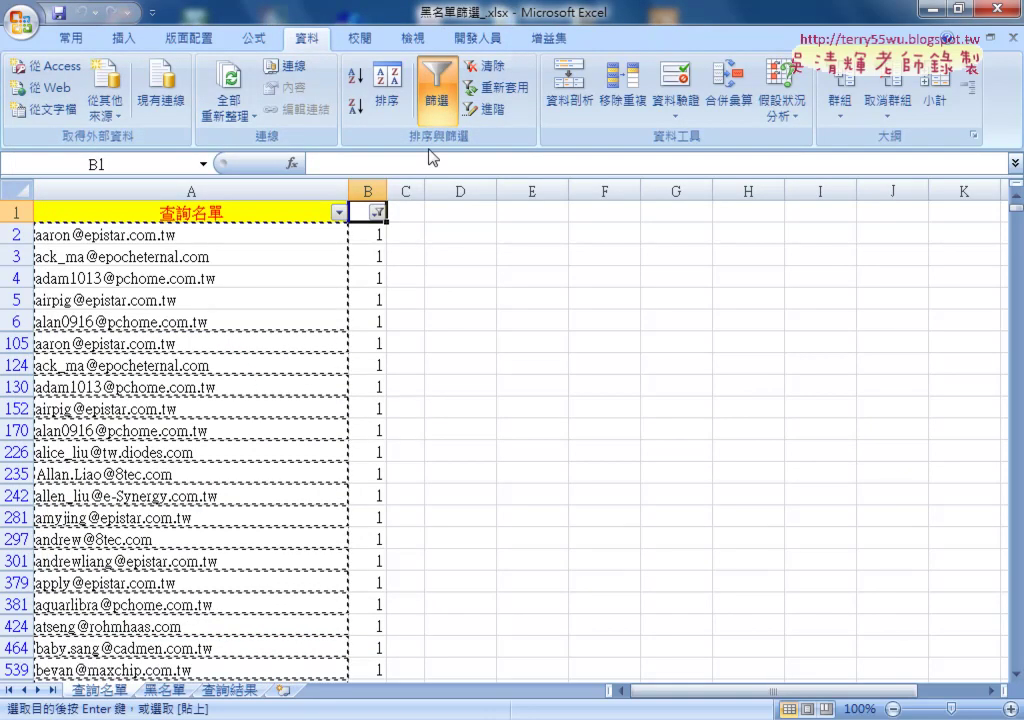
pyautogui.click(478, 38)
pyautogui.click(40, 90)
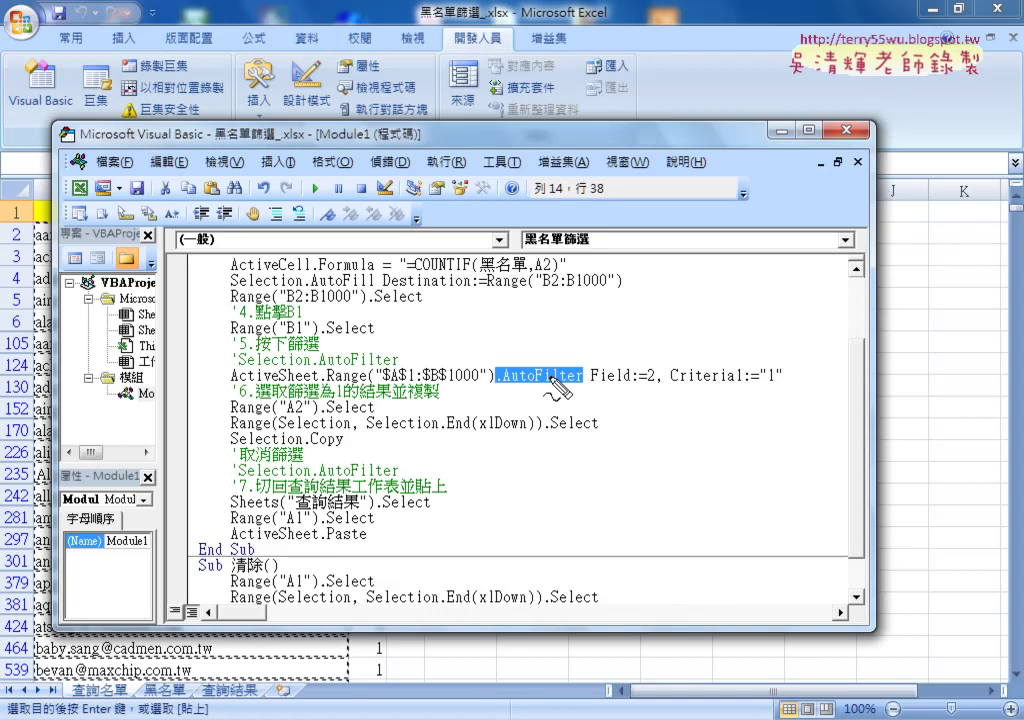
pyautogui.moveTo(593, 382)
pyautogui.mouseDown()
pyautogui.moveTo(741, 378)
pyautogui.moveTo(740, 395)
pyautogui.mouseUp()
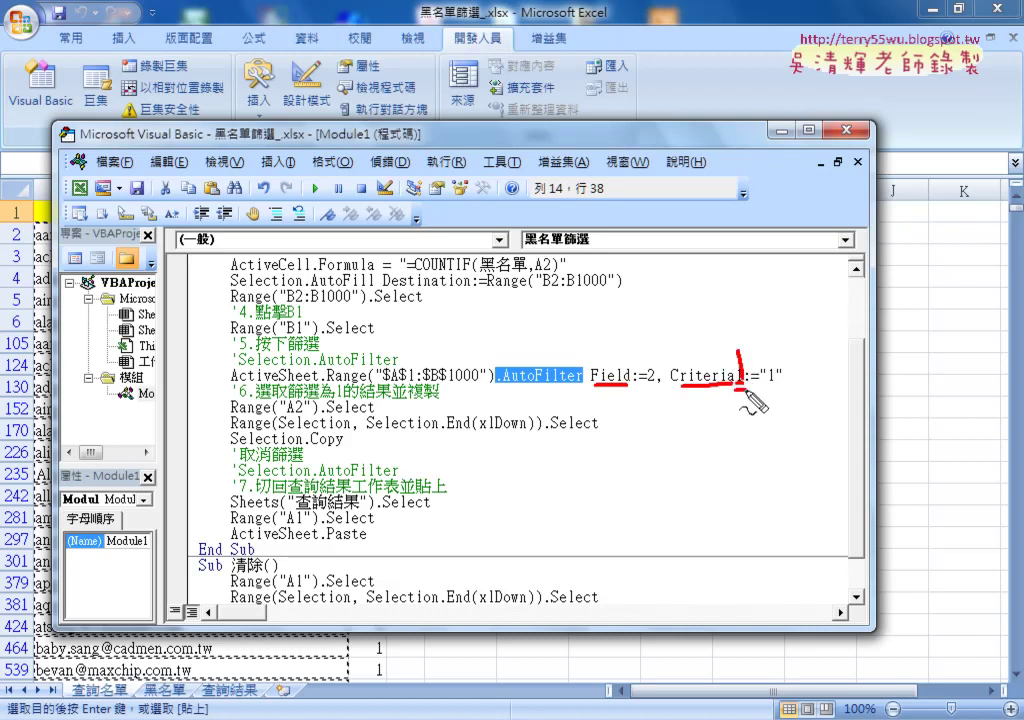
pyautogui.moveTo(762, 390); pyautogui.dragTo(782, 394)
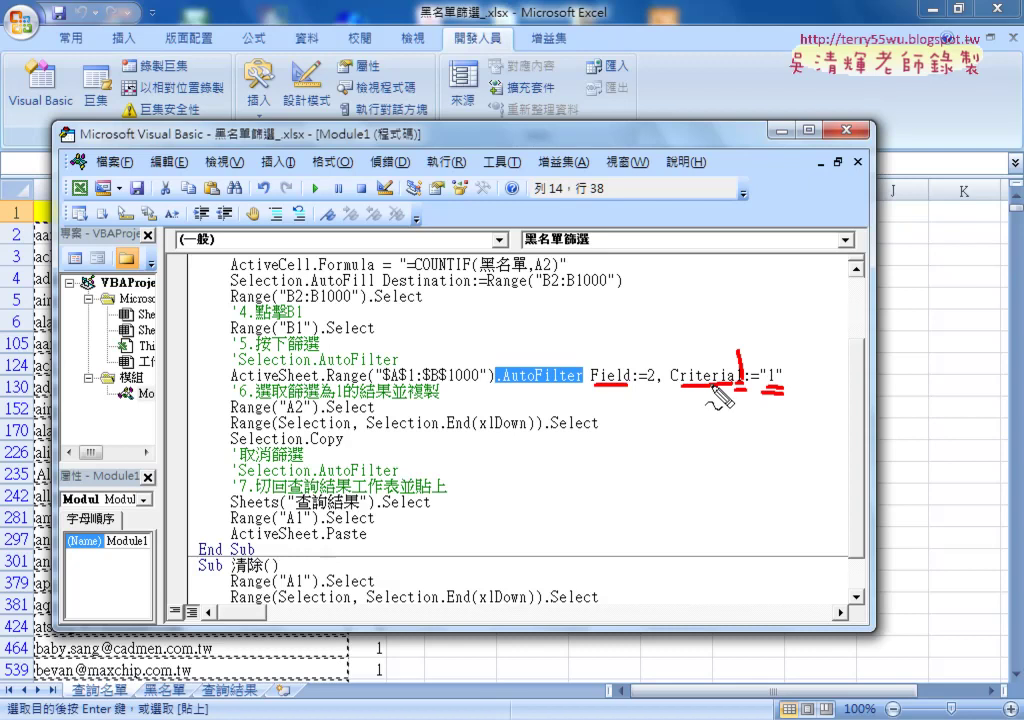
pyautogui.moveTo(728, 362); pyautogui.dragTo(742, 392)
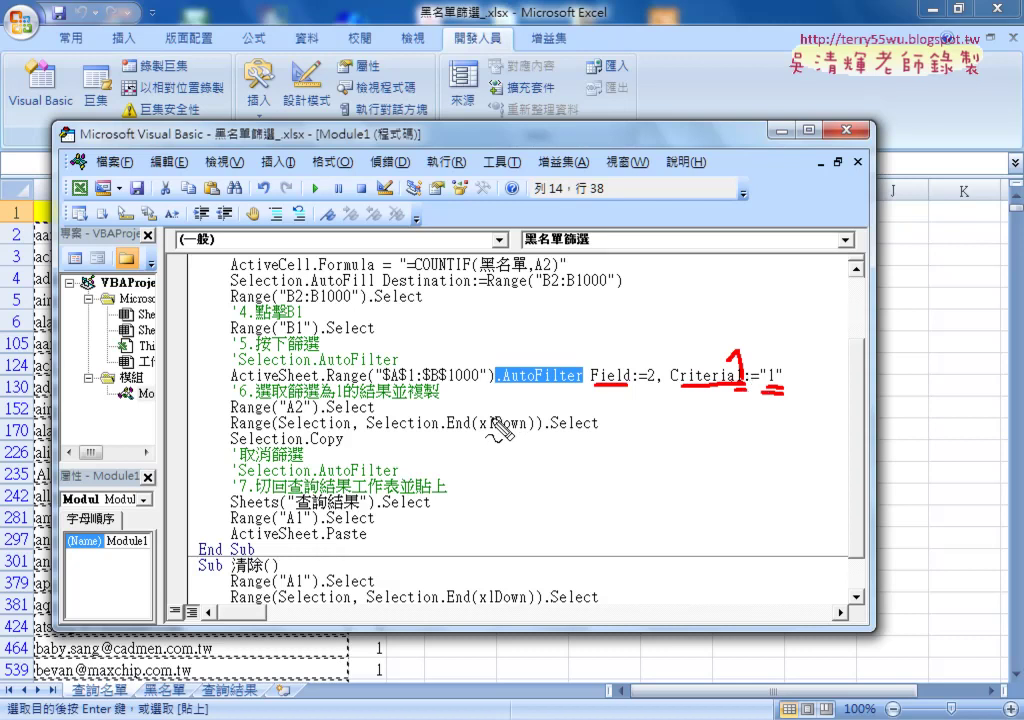
pyautogui.moveTo(314, 450); pyautogui.dragTo(347, 450)
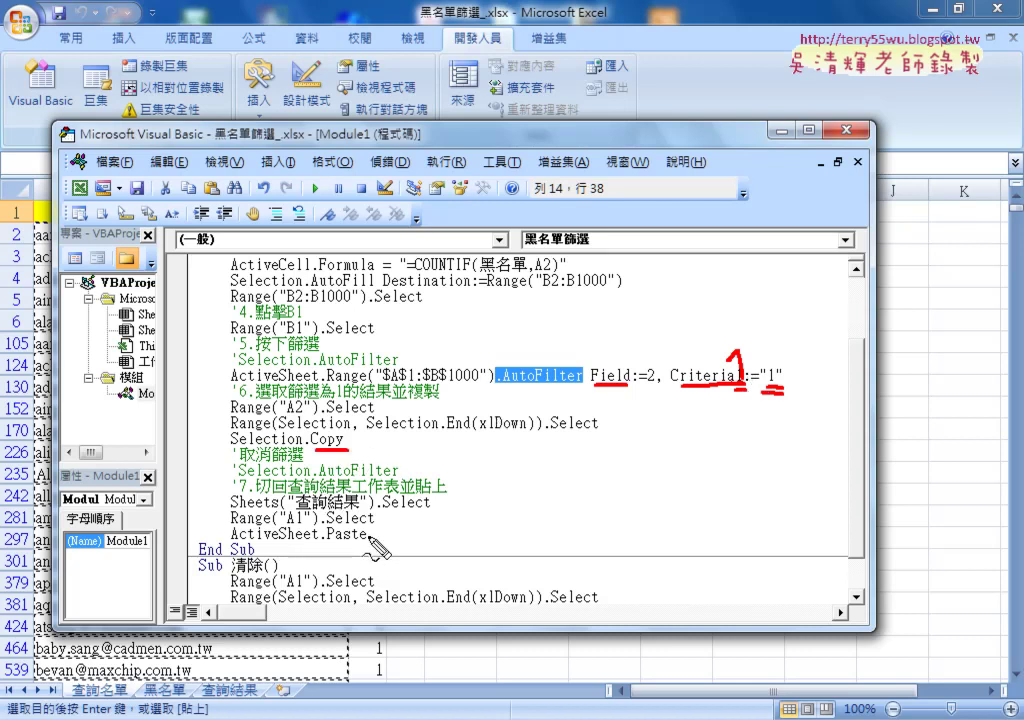
pyautogui.press('Escape')
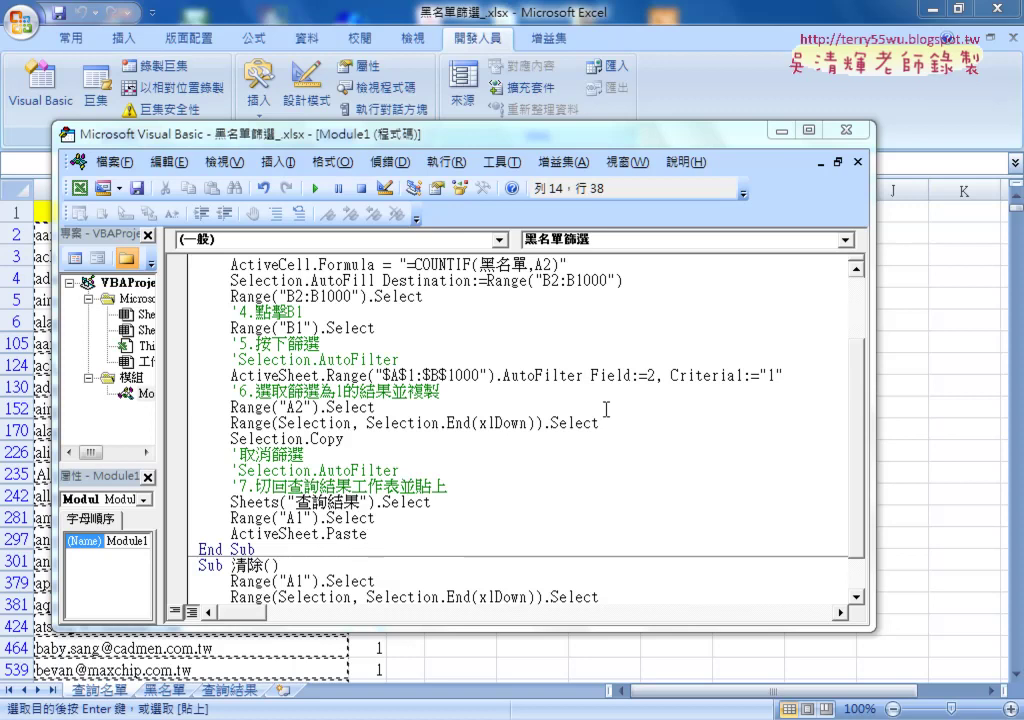
pyautogui.click(893, 138)
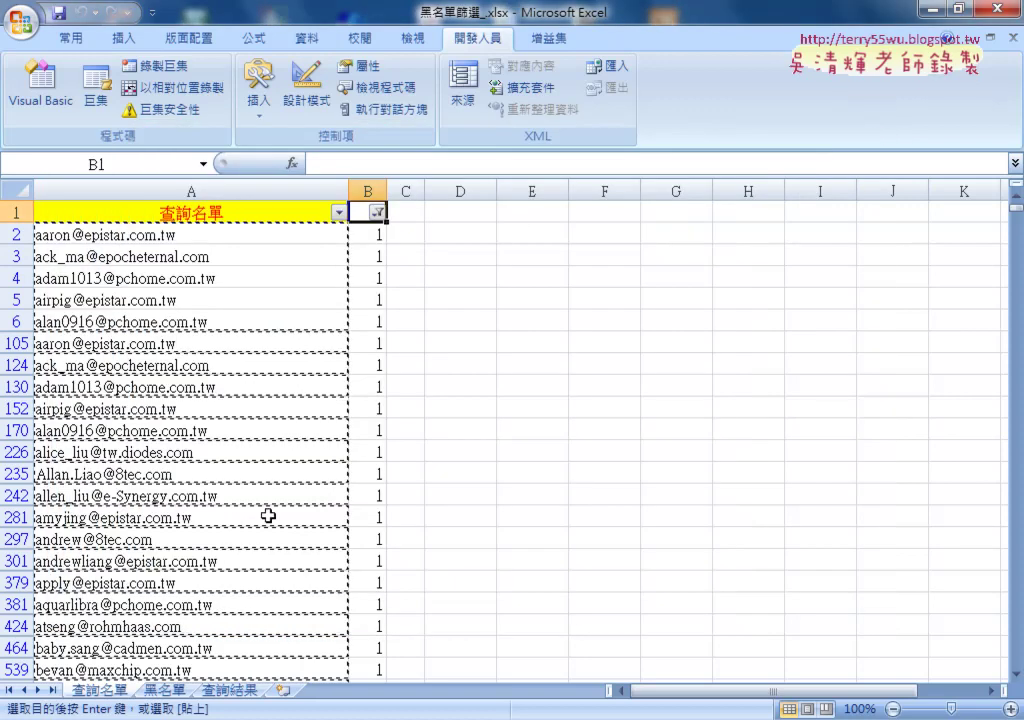
pyautogui.click(229, 690)
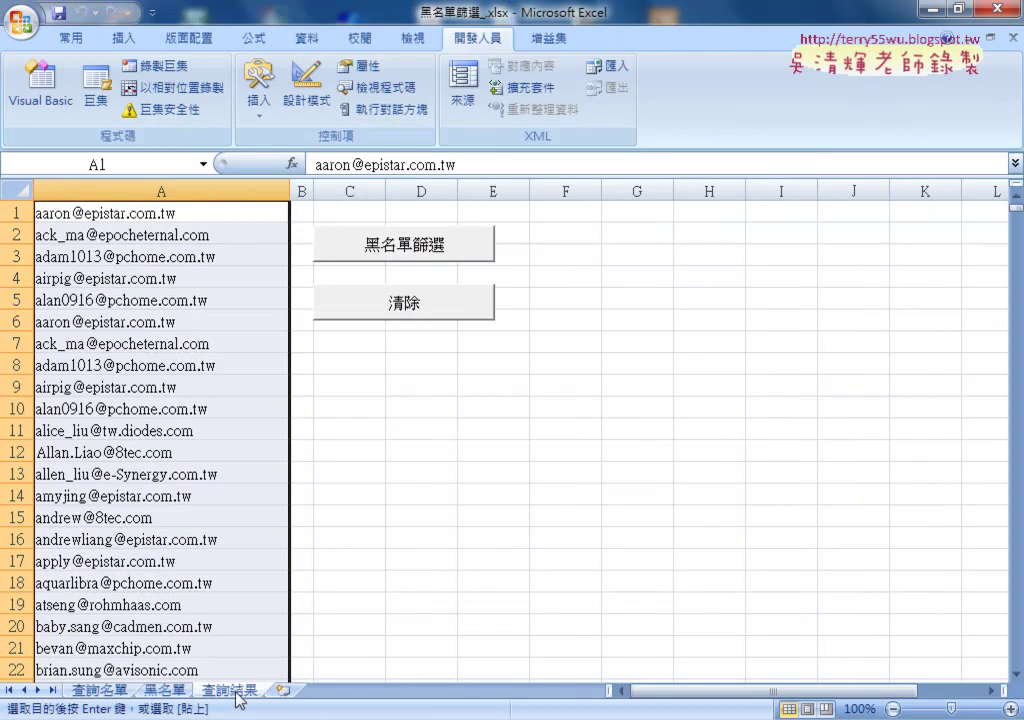
pyautogui.click(400, 303)
pyautogui.click(410, 252)
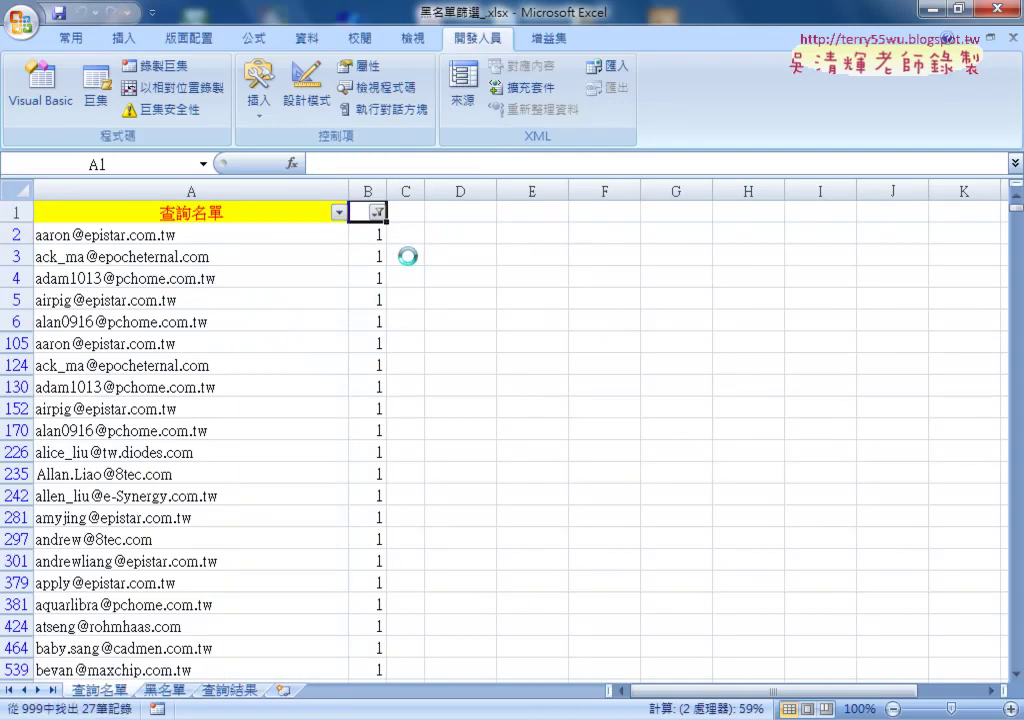
pyautogui.click(403, 300)
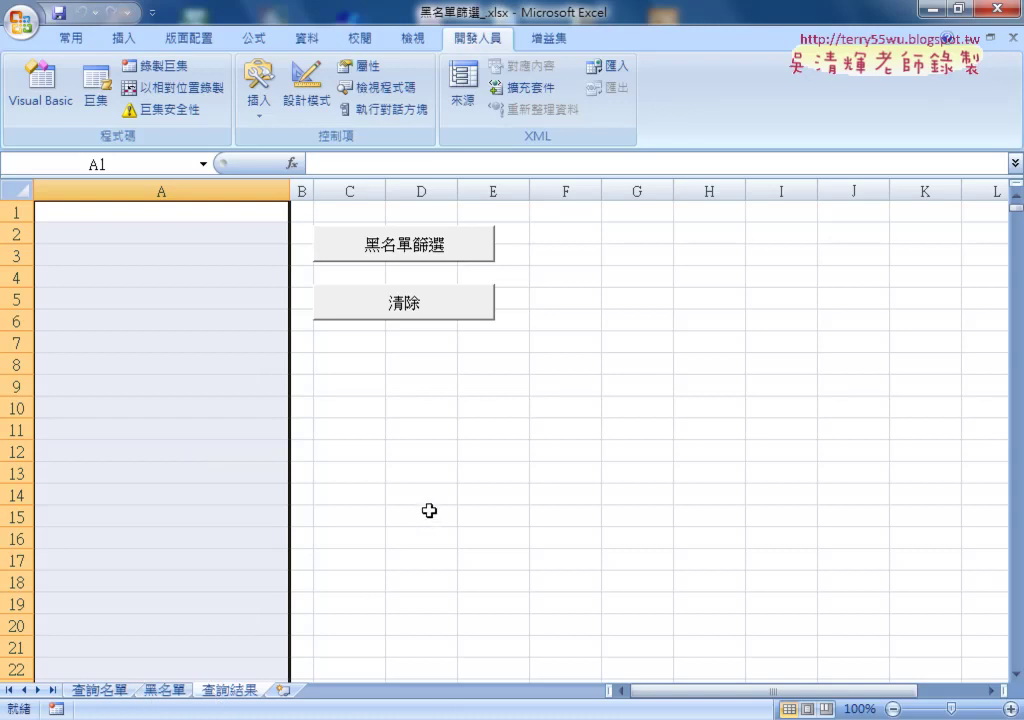
pyautogui.click(101, 690)
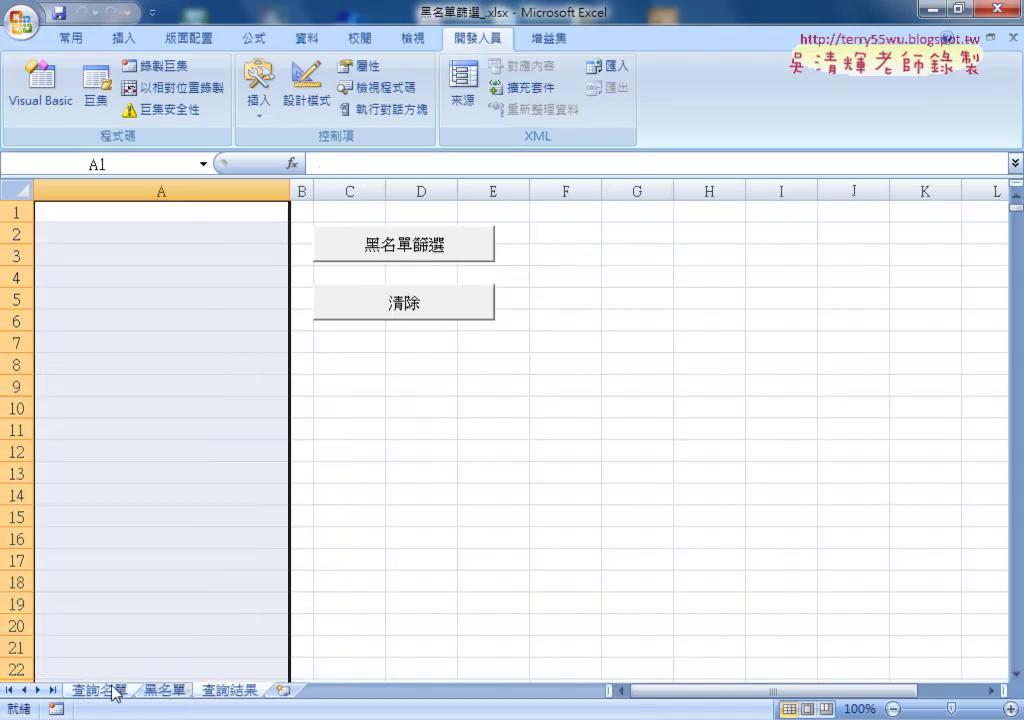
# - Turn off the filter on 查詢名單 so all emails show, then go back to 查詢結果
pyautogui.click(105, 690)
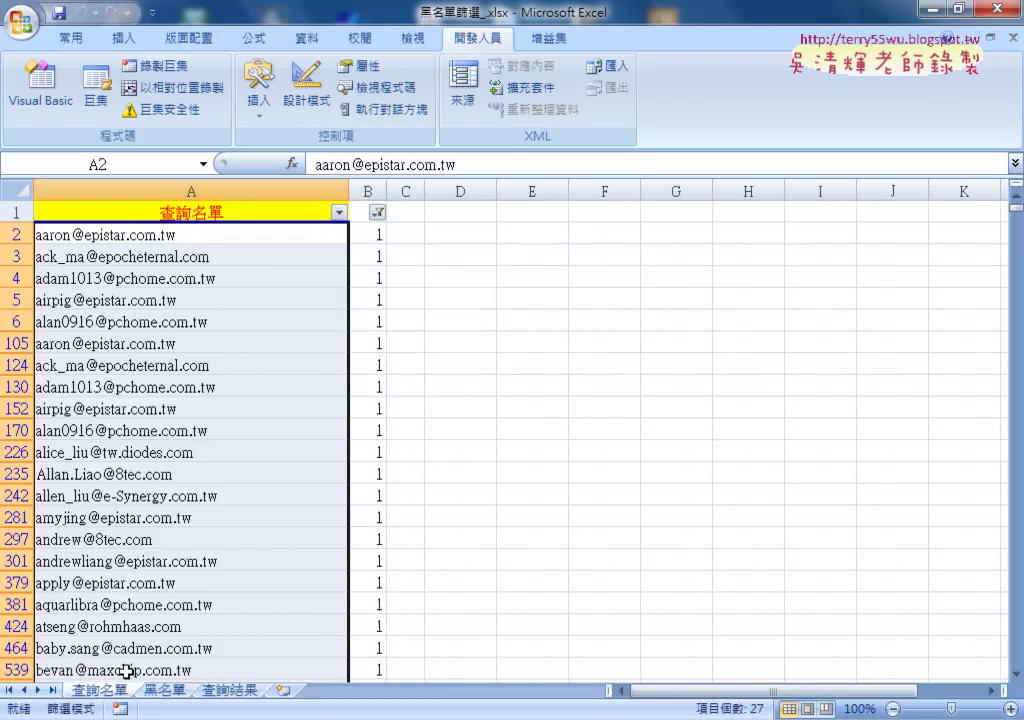
pyautogui.click(306, 38)
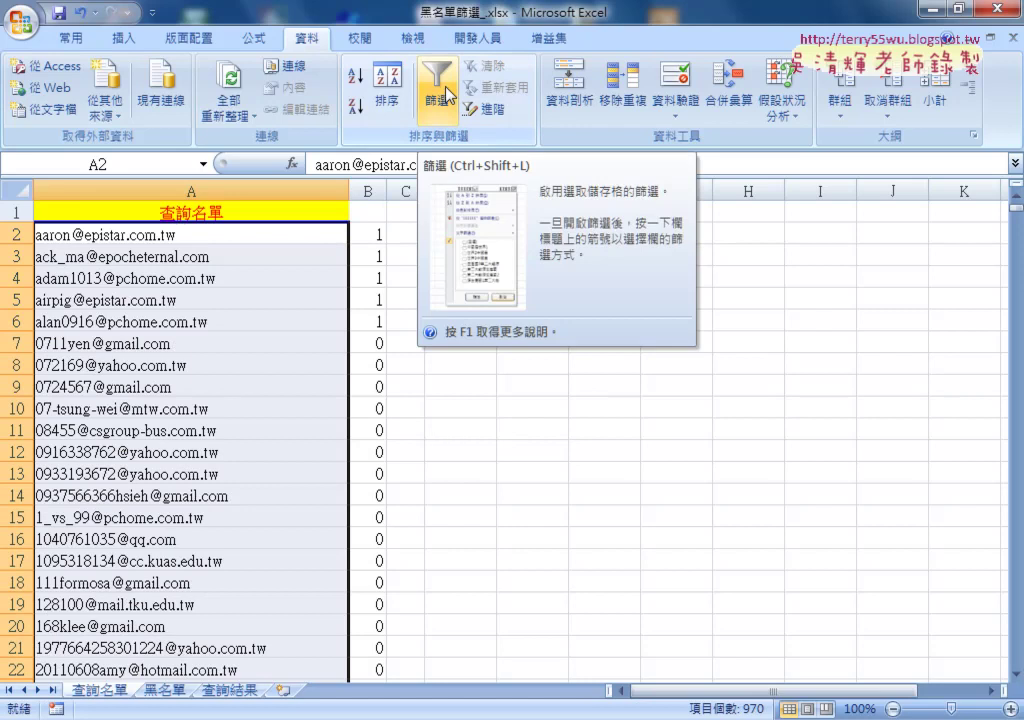
pyautogui.click(460, 428)
pyautogui.click(234, 692)
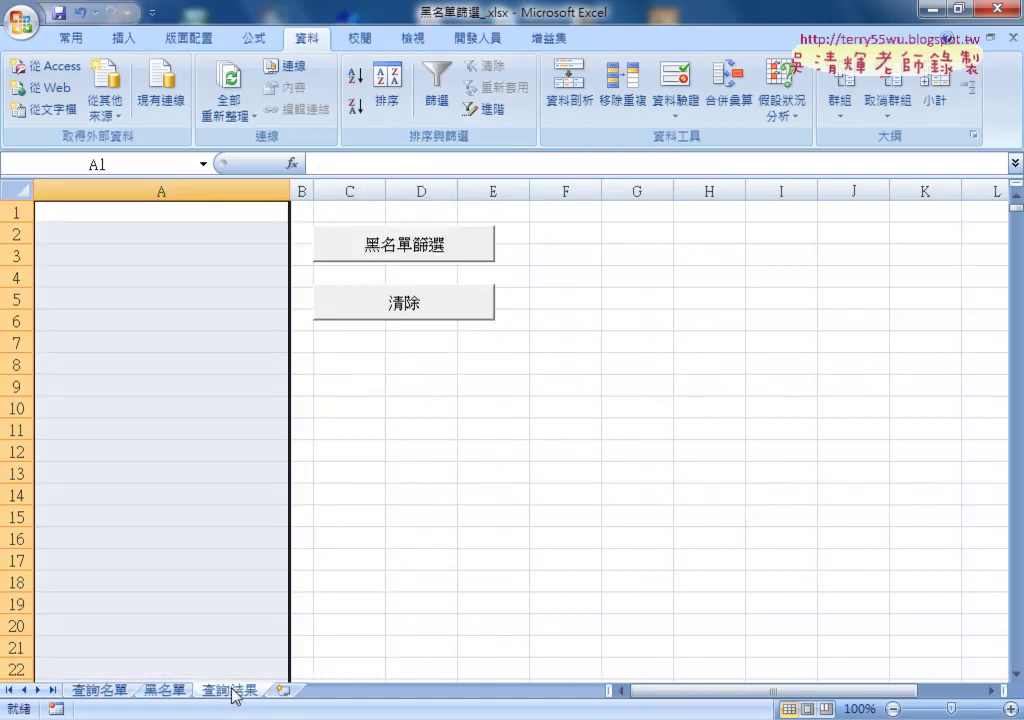
pyautogui.click(405, 472)
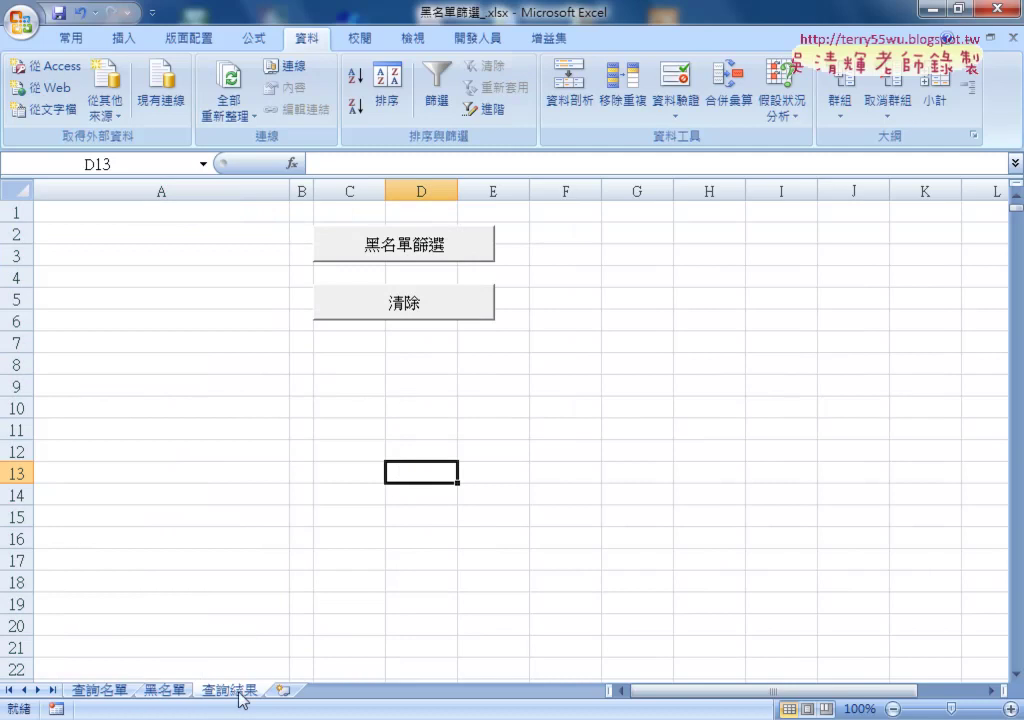
# - Re-enter B2's COUNTIF formula on 查詢名單 and fill it down column B
pyautogui.click(110, 692)
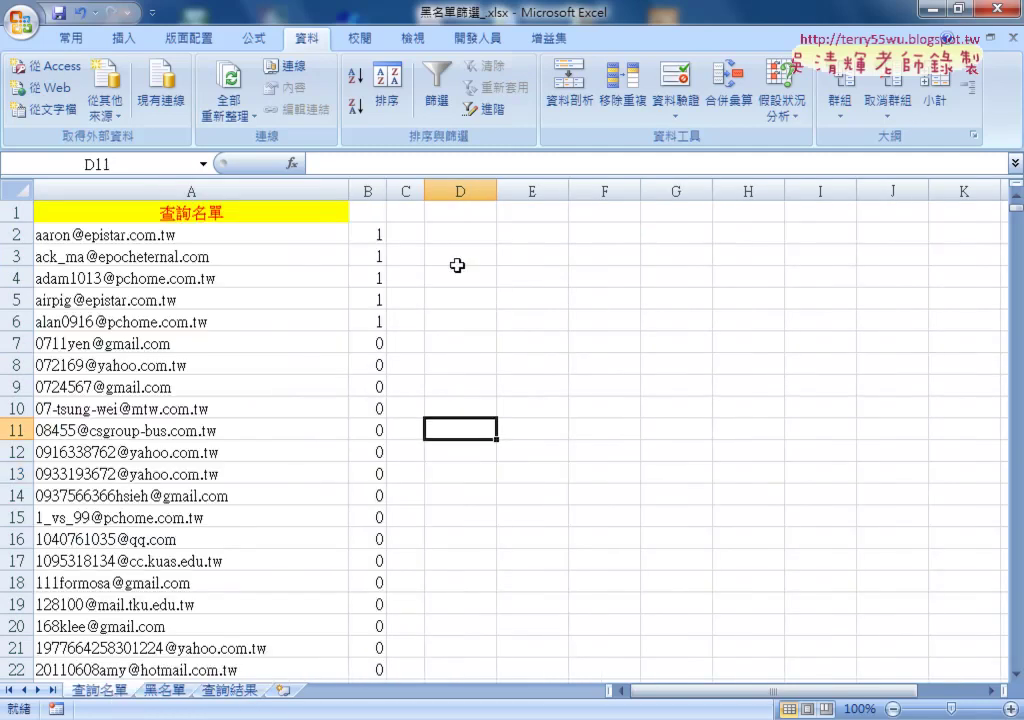
pyautogui.click(372, 234)
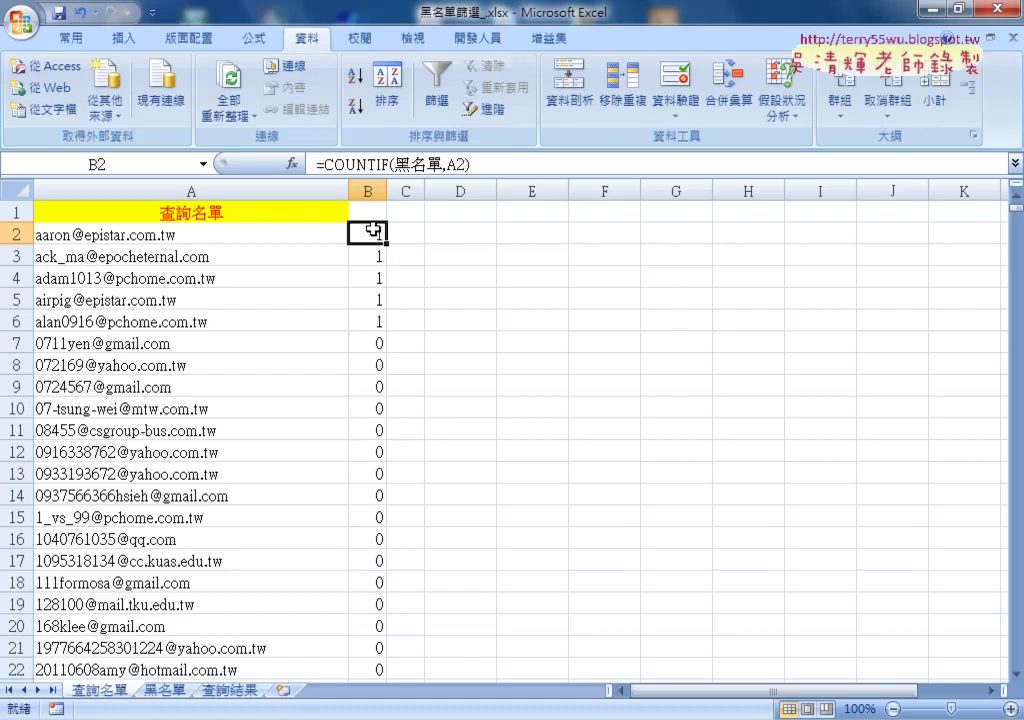
pyautogui.click(501, 258)
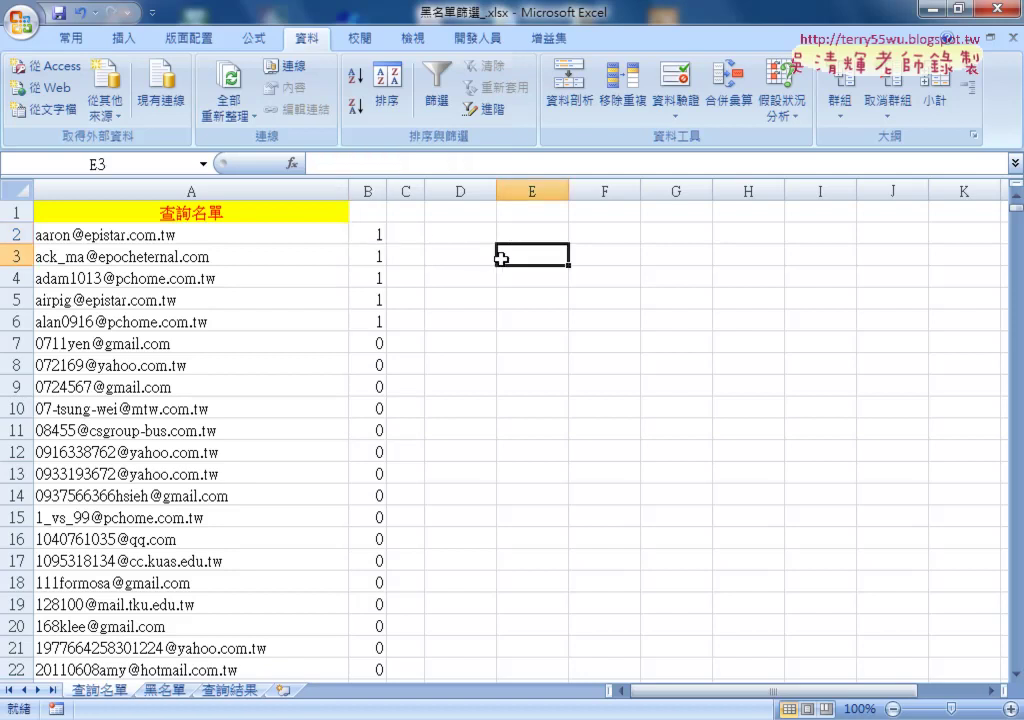
pyautogui.click(228, 691)
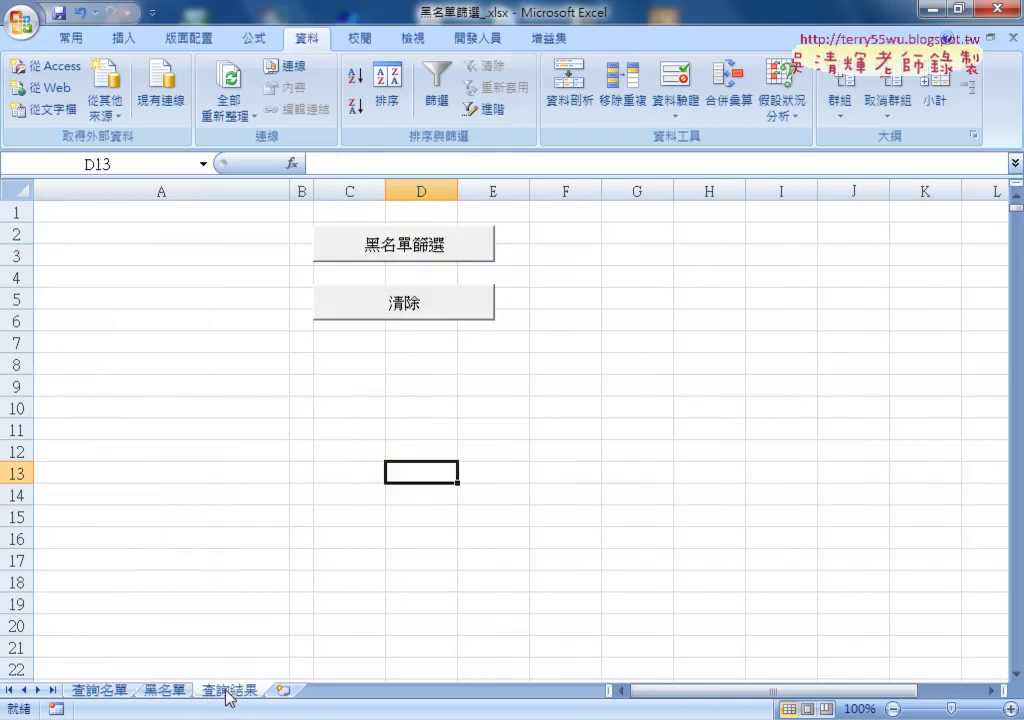
pyautogui.click(108, 691)
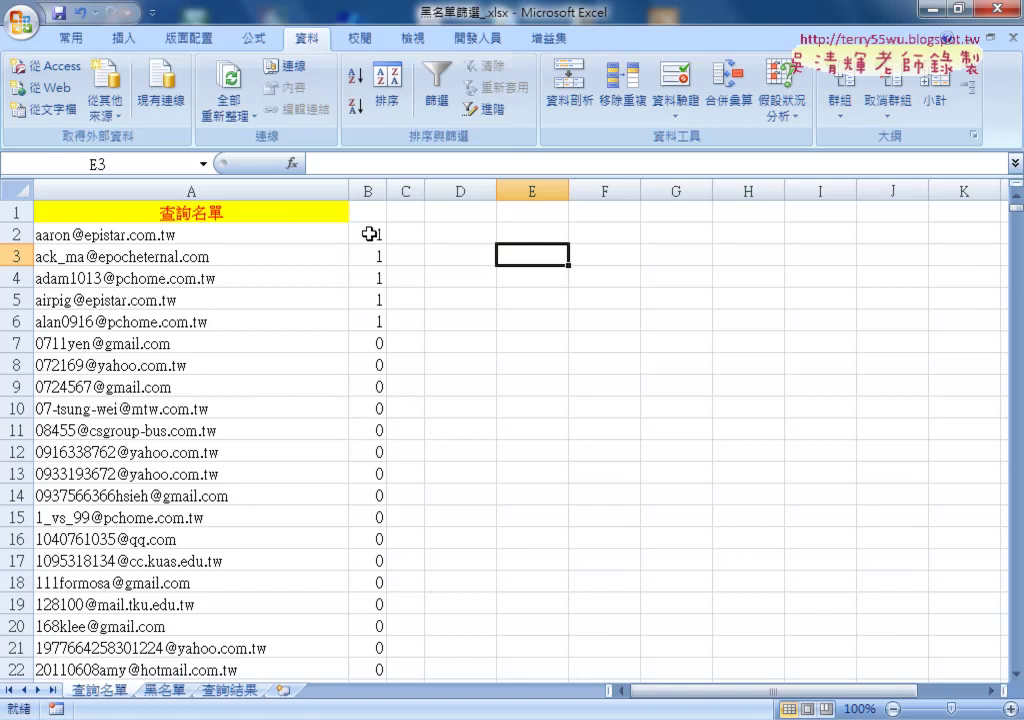
pyautogui.click(369, 234)
pyautogui.doubleClick(369, 234)
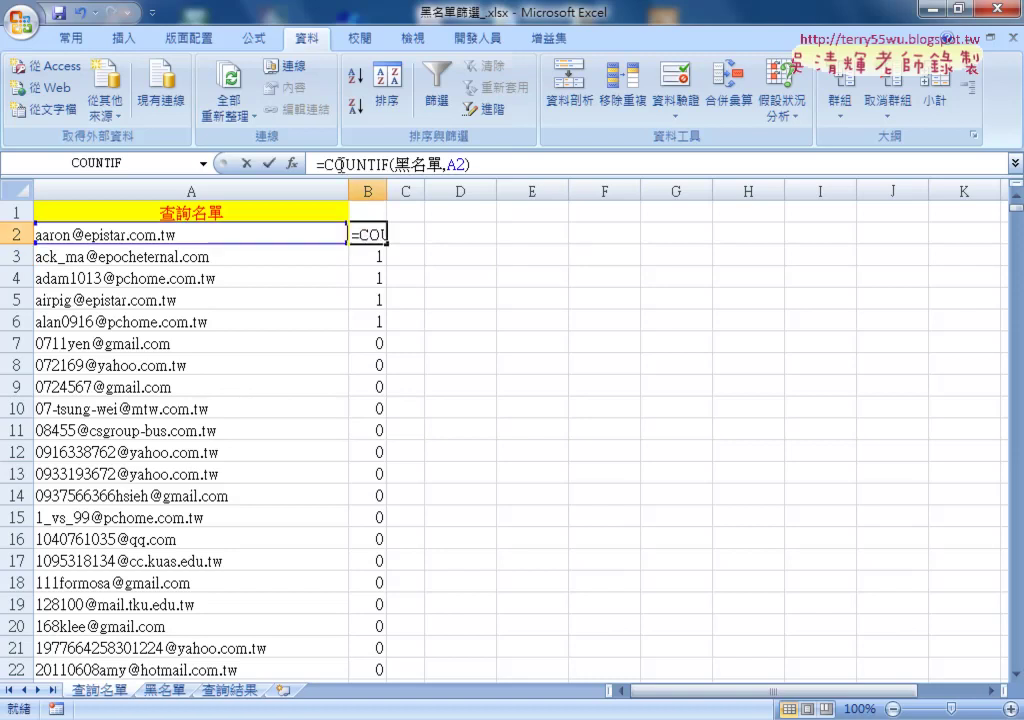
pyautogui.click(270, 163)
pyautogui.doubleClick(386, 243)
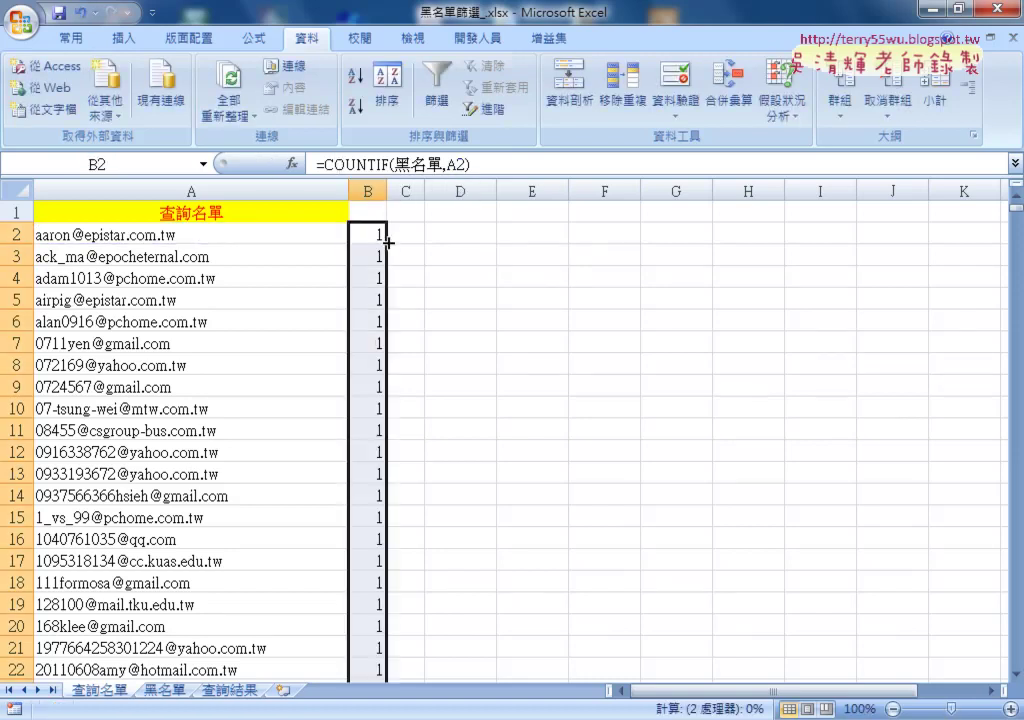
# - Filter column B from B1 to show only rows with the value 1
pyautogui.click(367, 207)
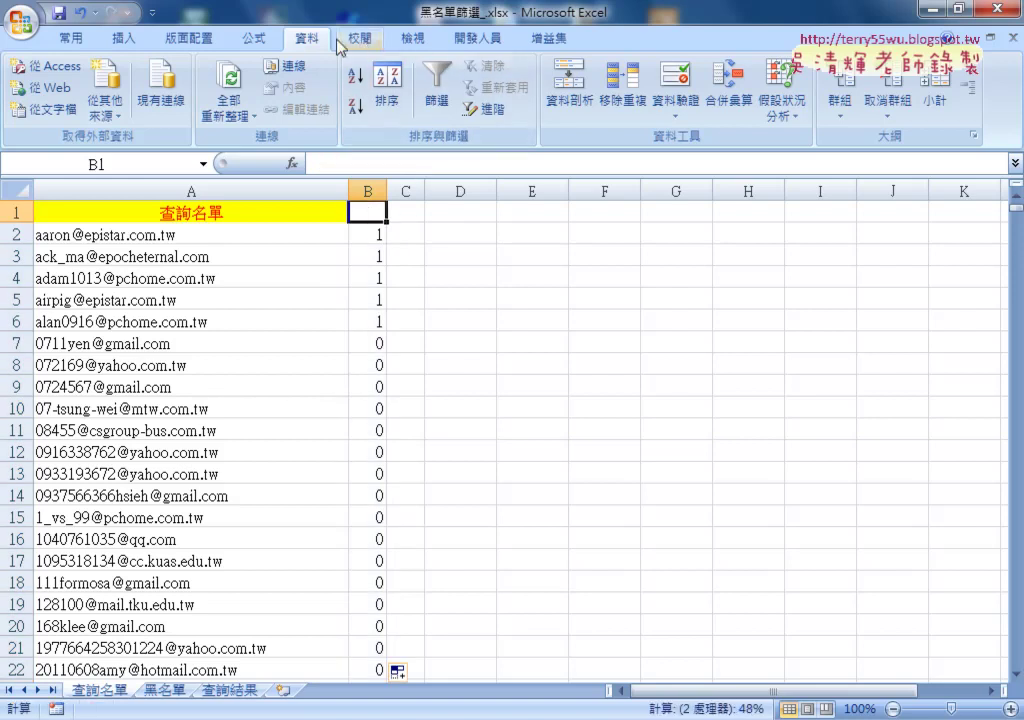
pyautogui.click(435, 88)
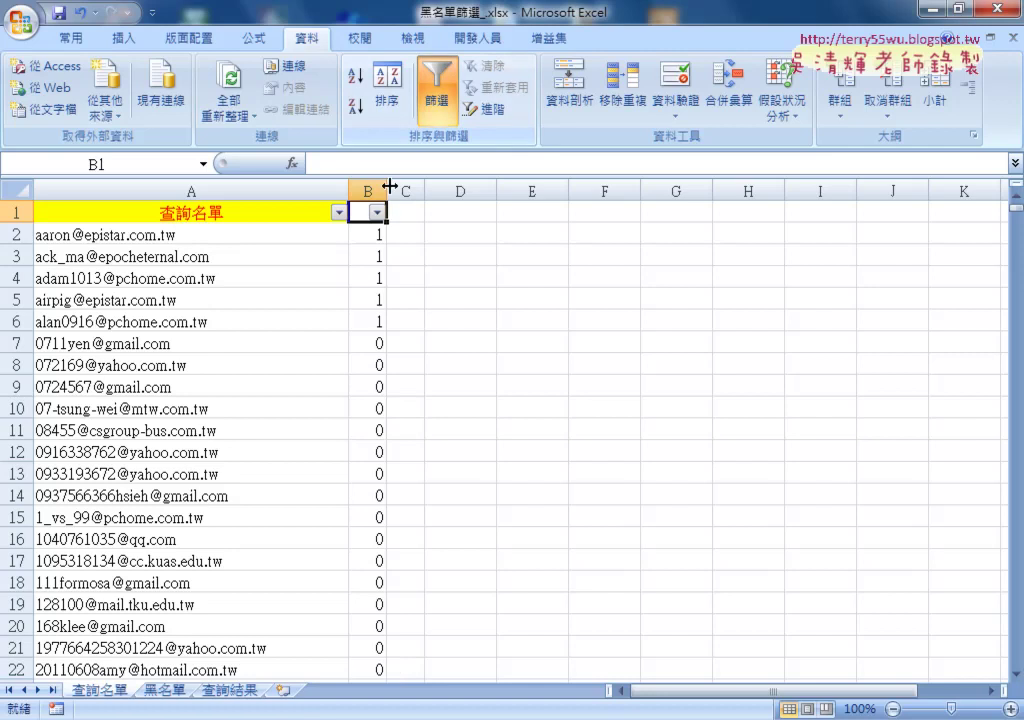
pyautogui.click(376, 212)
pyautogui.click(217, 379)
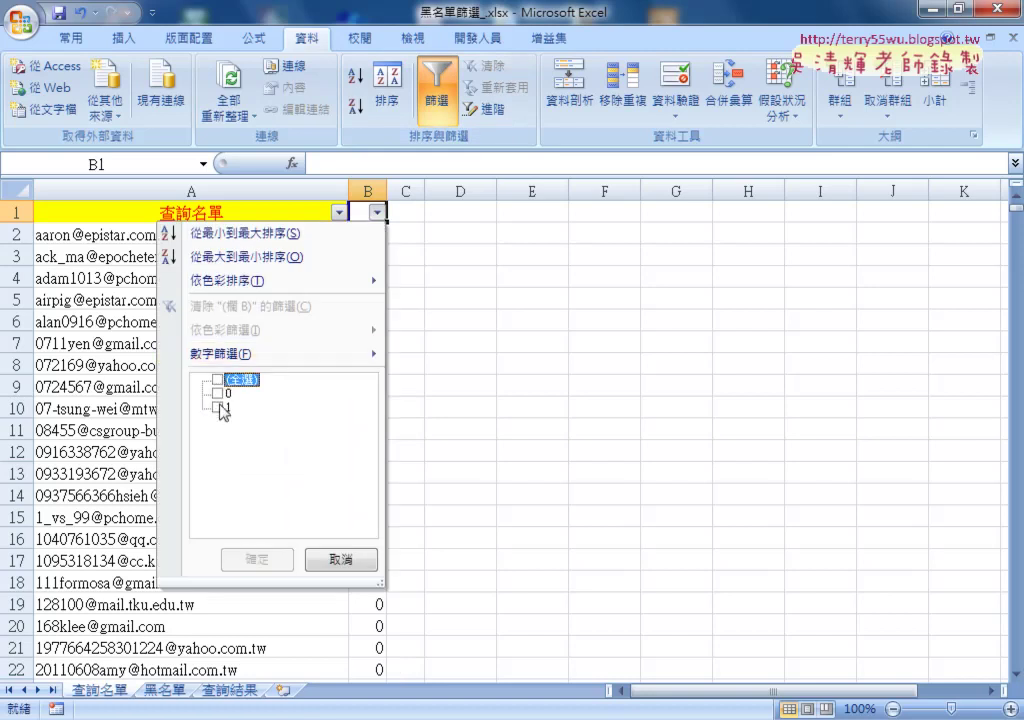
pyautogui.click(219, 407)
pyautogui.click(258, 559)
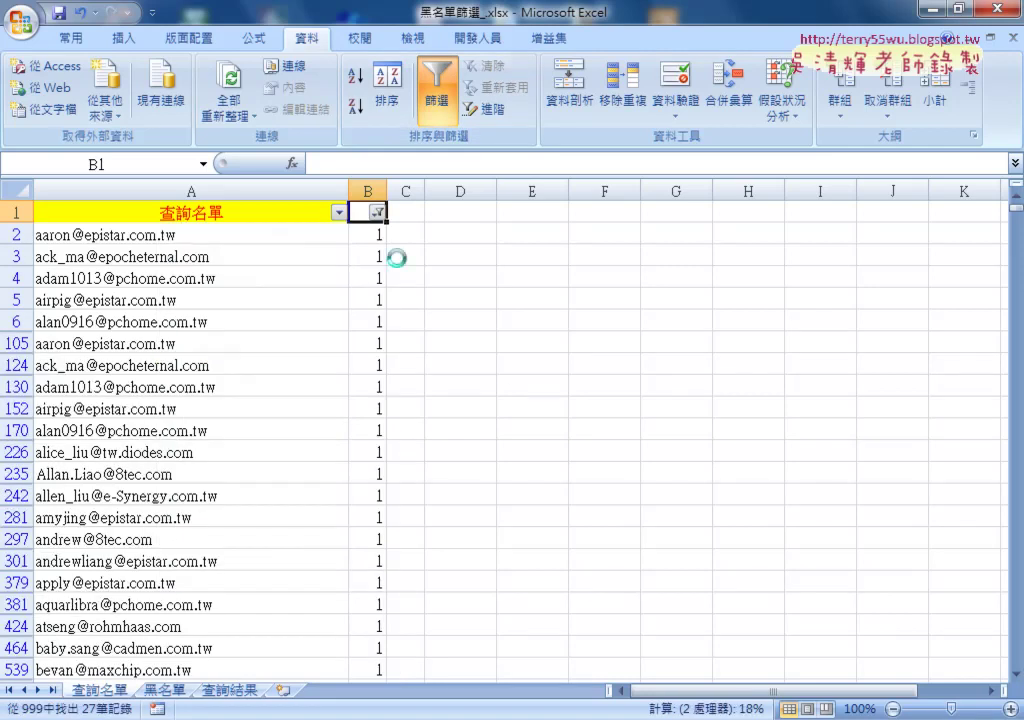
# - Select the filtered emails from A2 down, then turn the filter off to show all rows
pyautogui.click(232, 229)
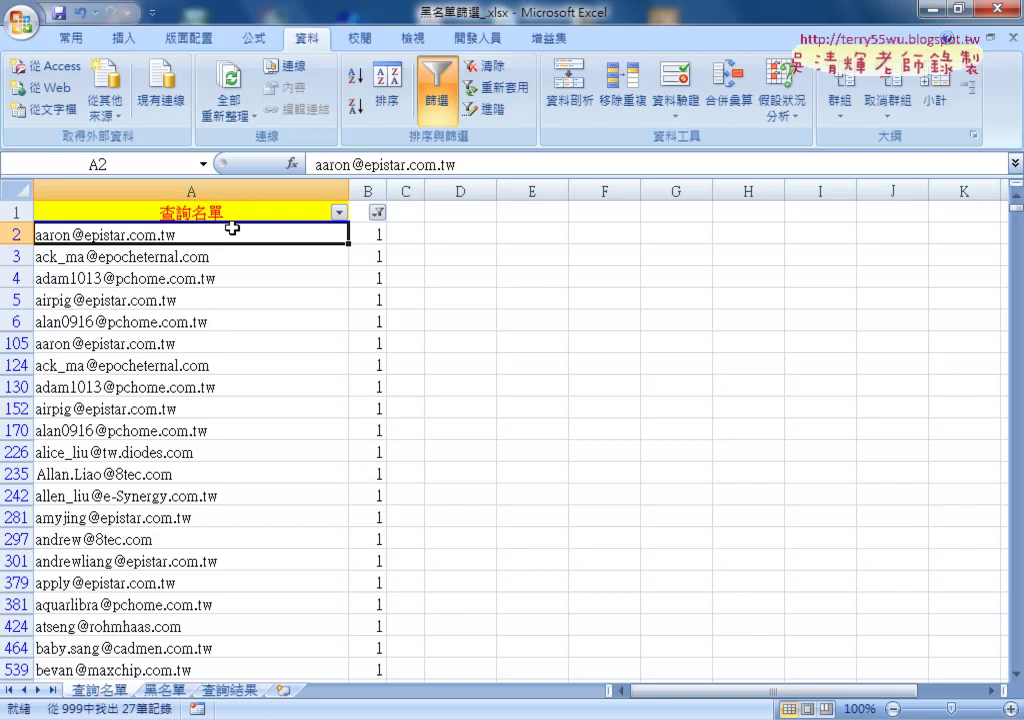
pyautogui.hotkey('ctrl', 'shift', 'Down')
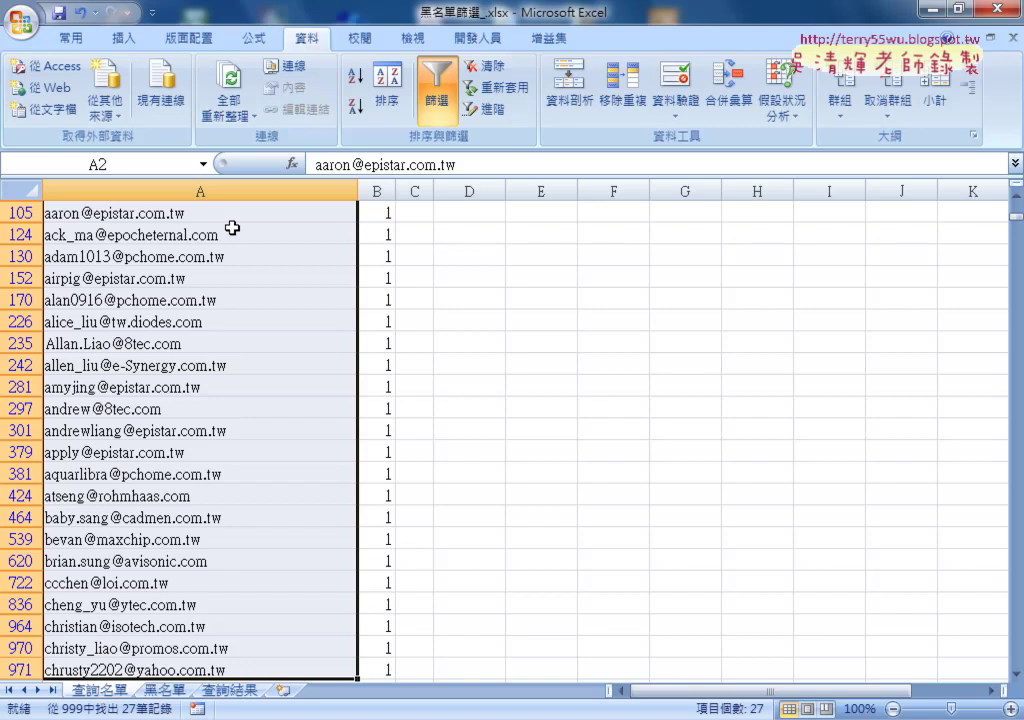
pyautogui.click(437, 110)
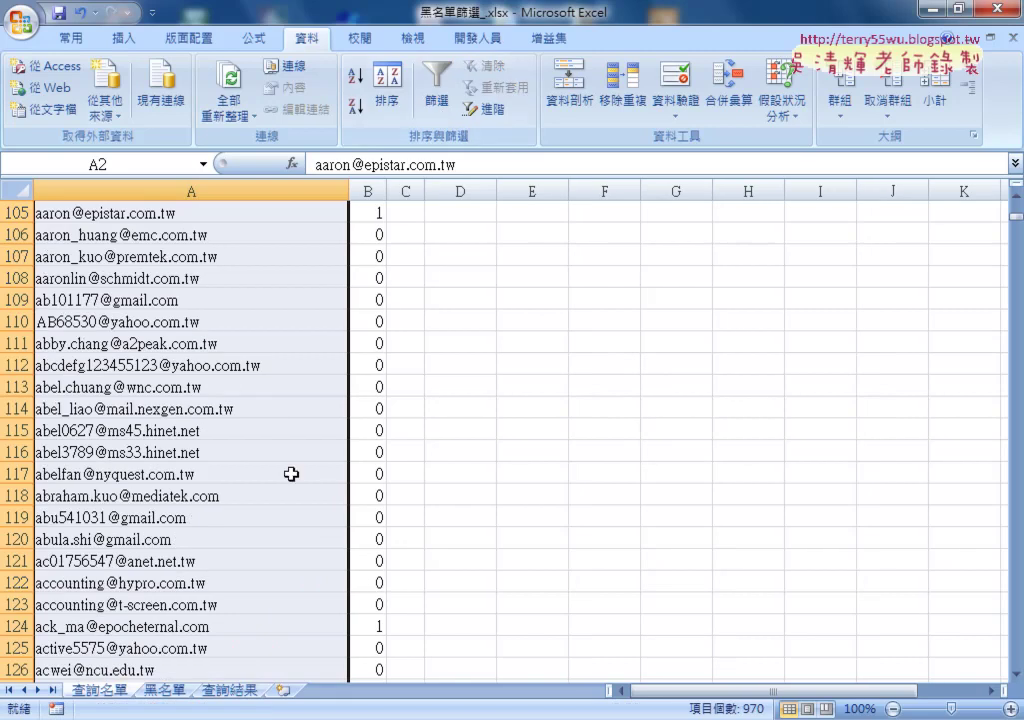
pyautogui.click(477, 39)
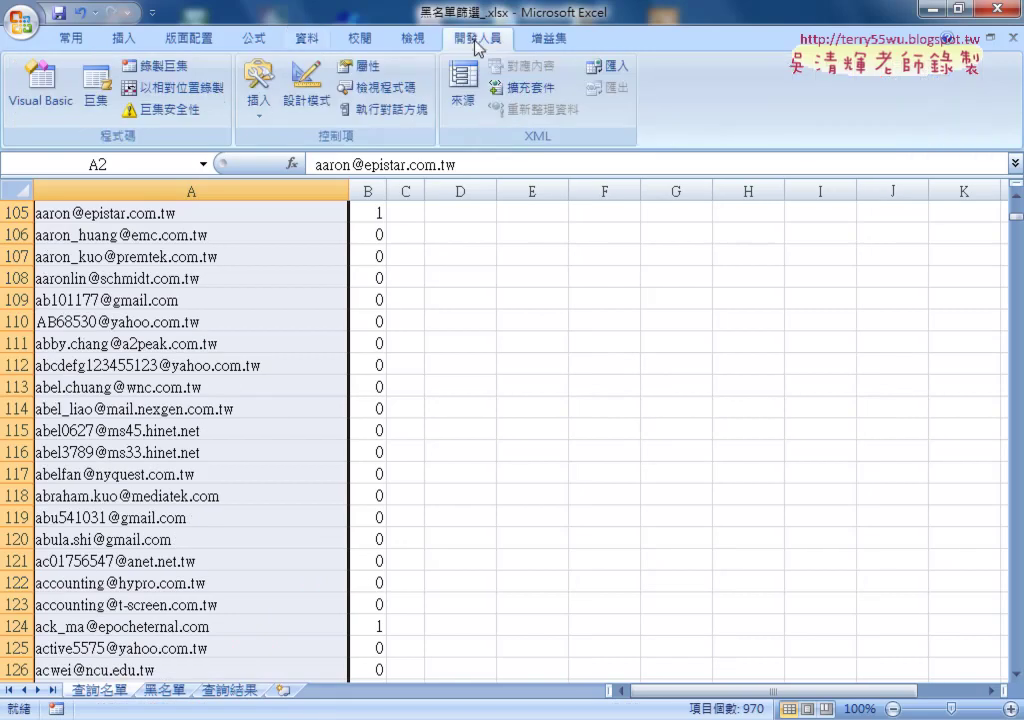
# - Review the 黑名單篩選 macro's step-5 comment and copy-range line in the VBA editor
pyautogui.click(62, 115)
pyautogui.click(375, 328)
pyautogui.moveTo(318, 343); pyautogui.dragTo(289, 343)
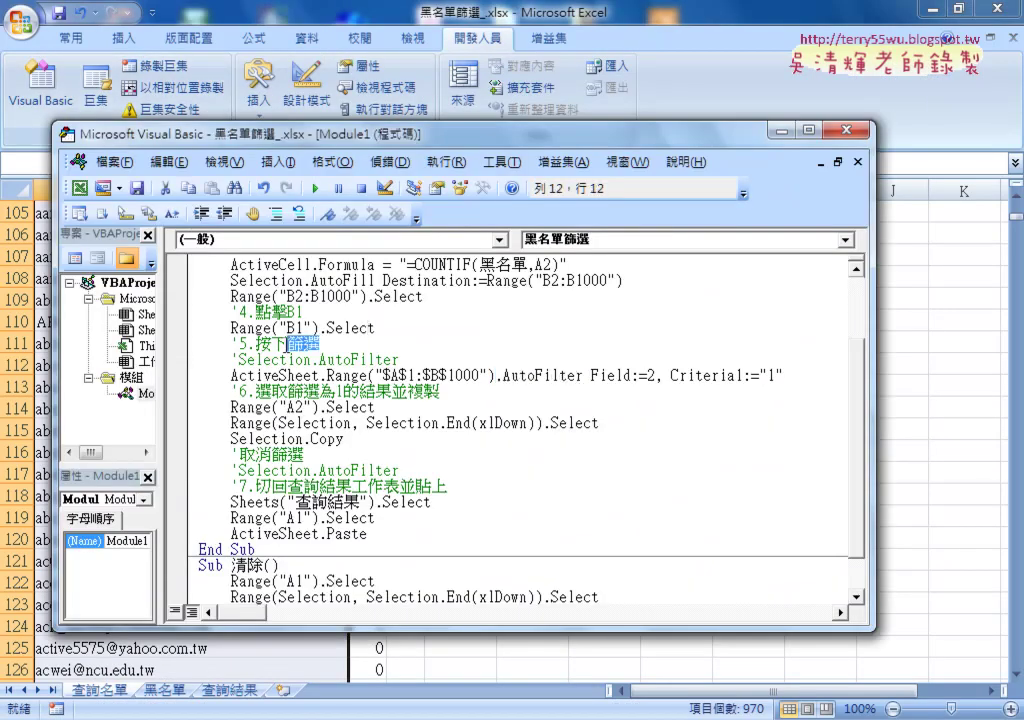
pyautogui.click(281, 423)
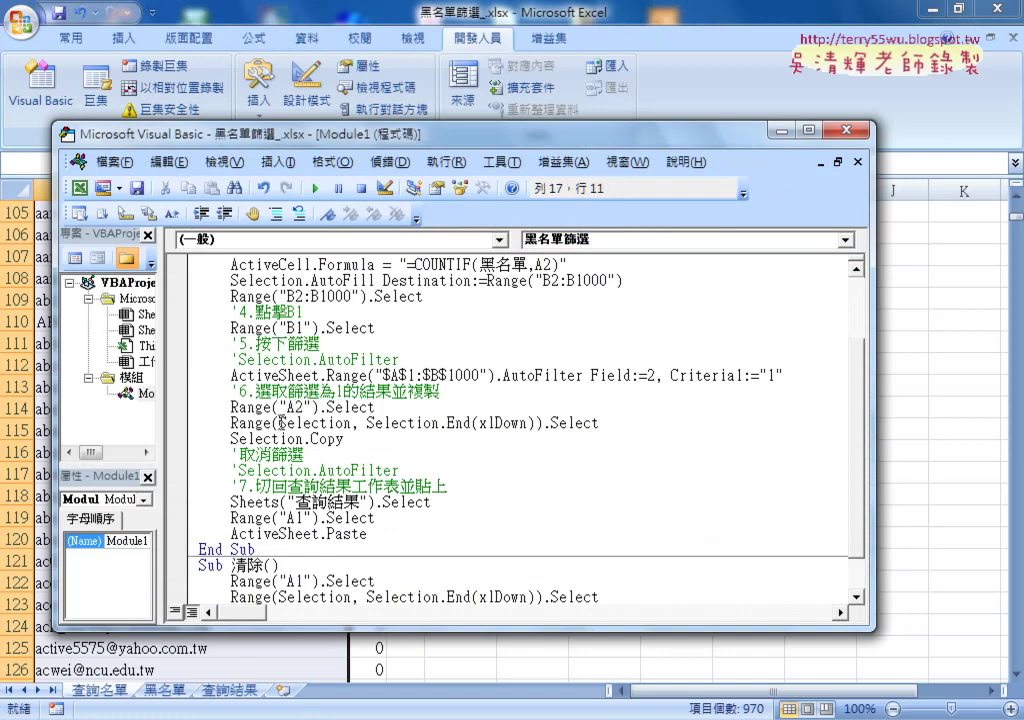
pyautogui.scroll(-1, 240, 350)
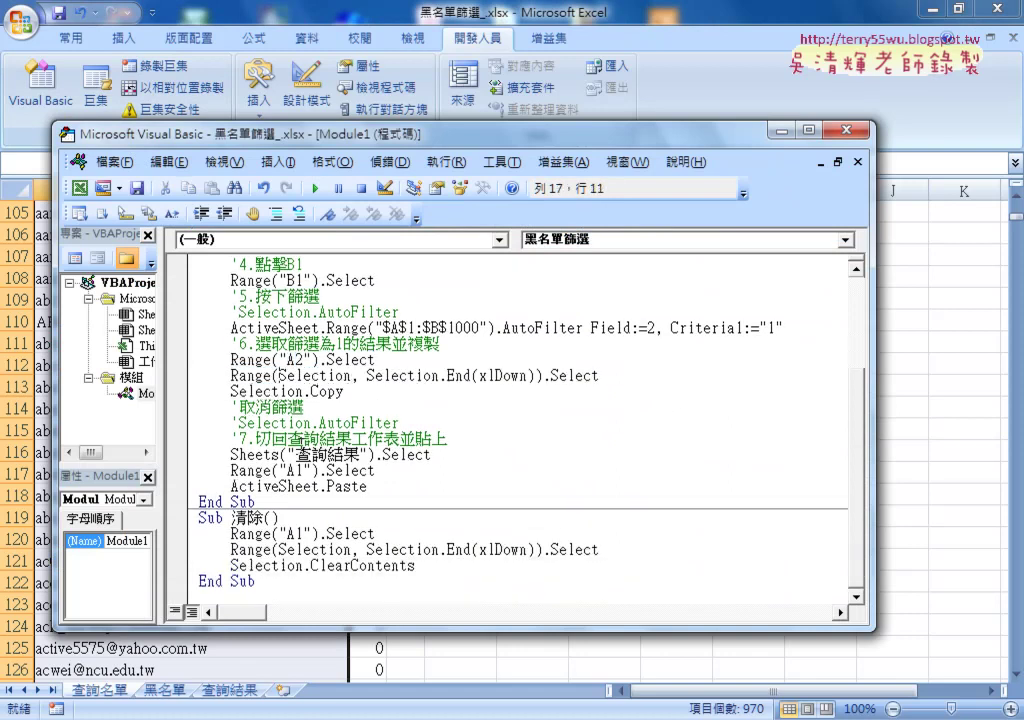
pyautogui.click(904, 285)
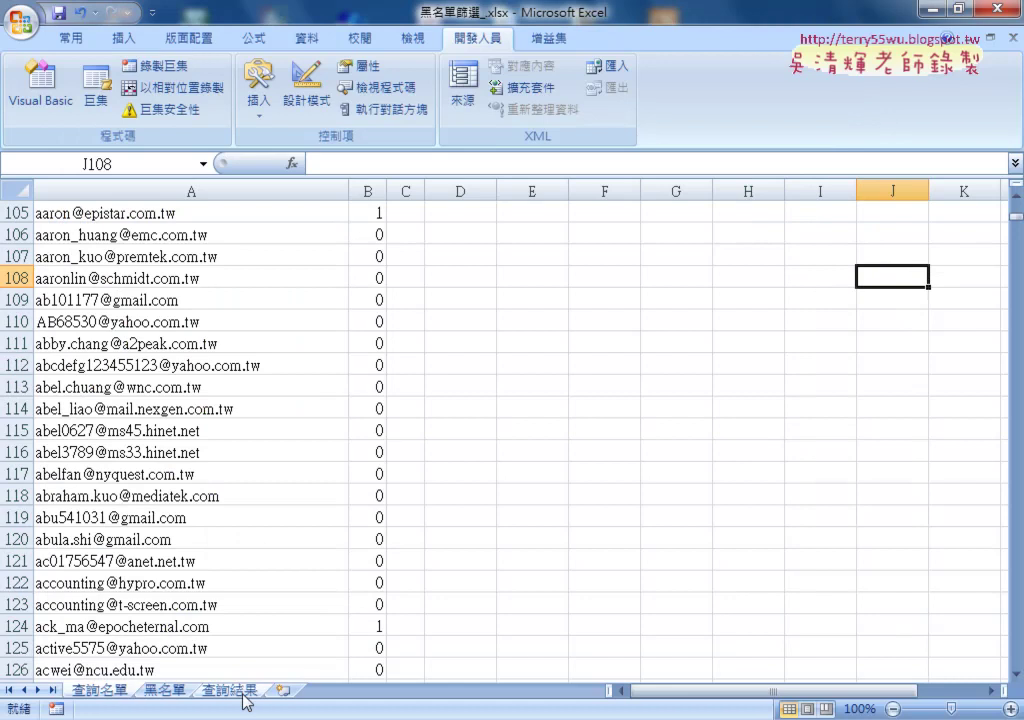
# - On 查詢結果, run 黑名單篩選, clear column A, and run the macro again
pyautogui.click(230, 690)
pyautogui.click(468, 248)
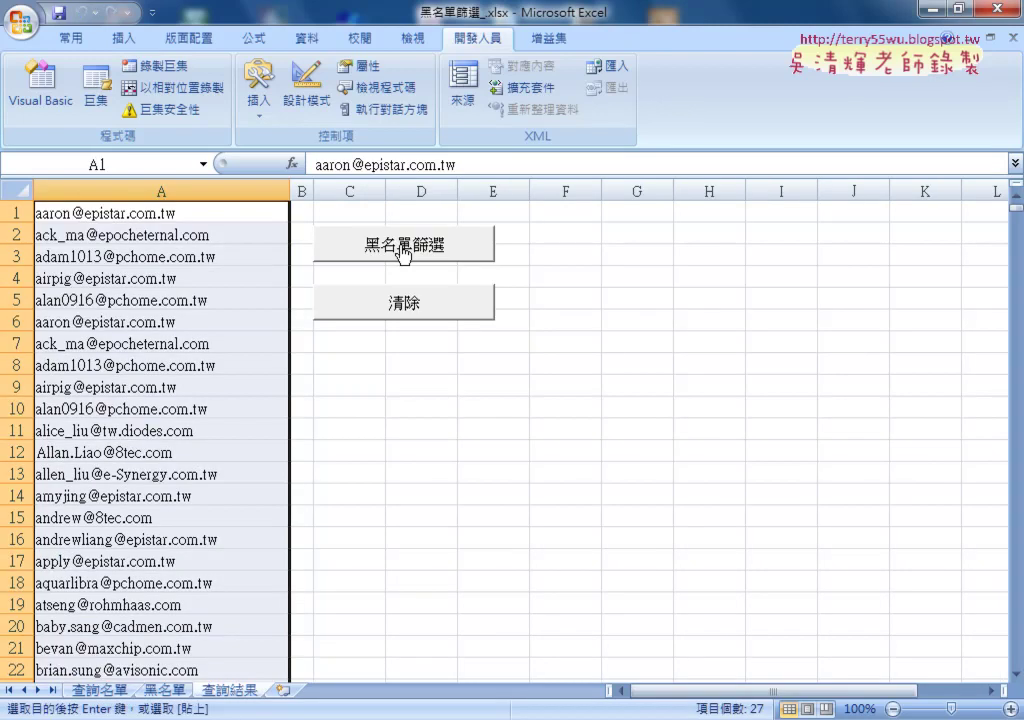
pyautogui.click(410, 308)
pyautogui.click(423, 252)
# - Re-commit B2's COUNTIF formula unchanged on the filtered 查詢名單 sheet
pyautogui.click(95, 692)
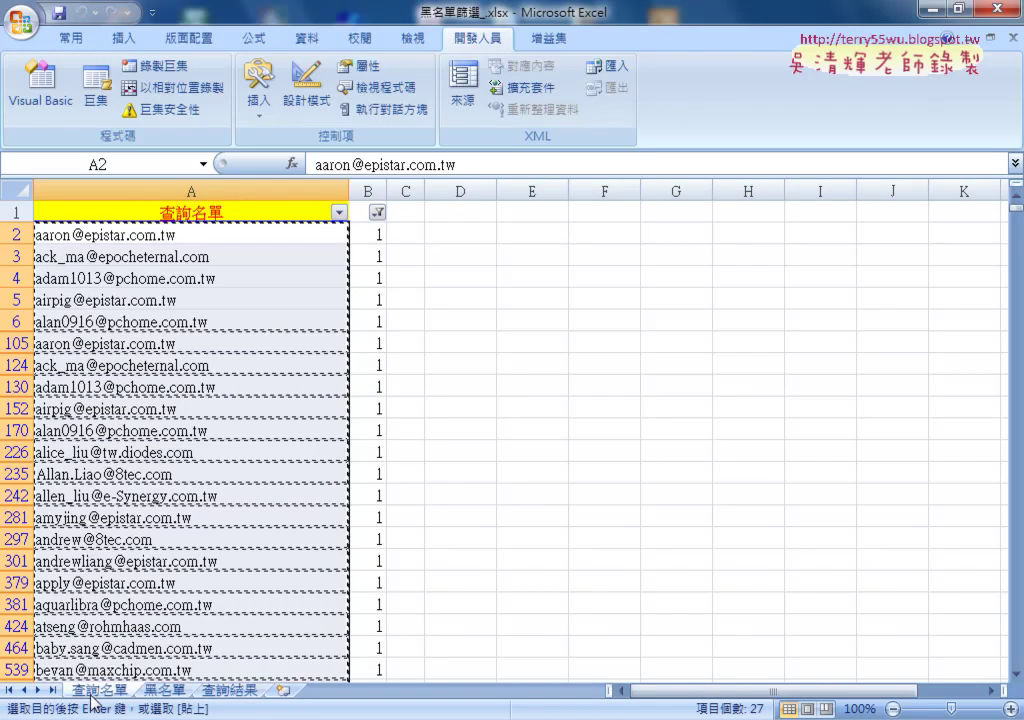
pyautogui.click(372, 234)
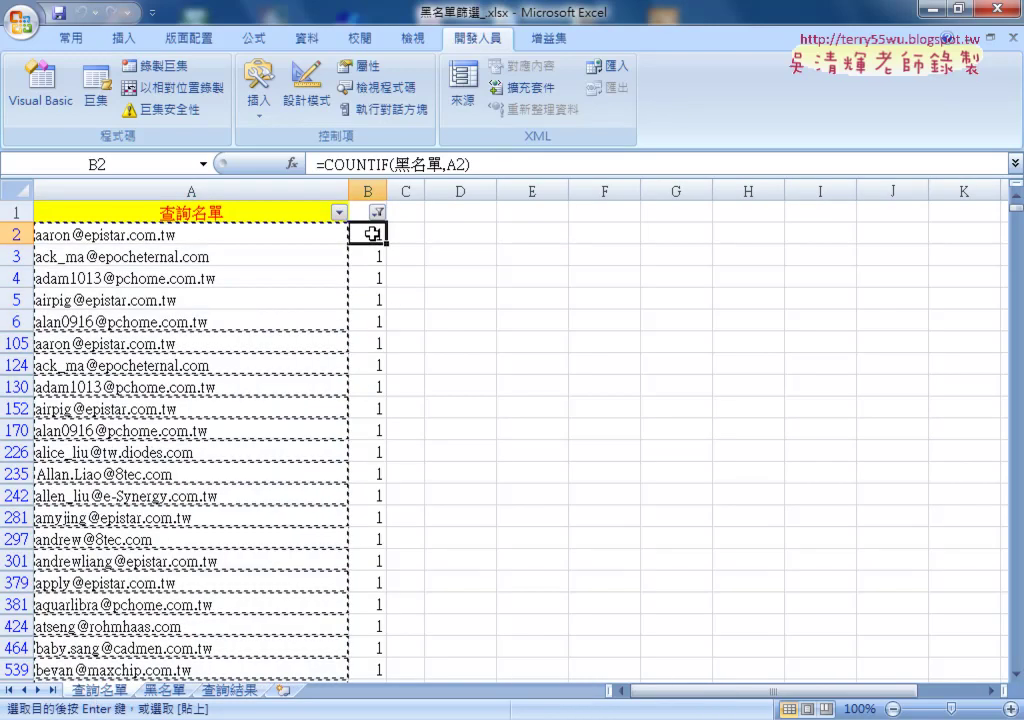
pyautogui.doubleClick(372, 234)
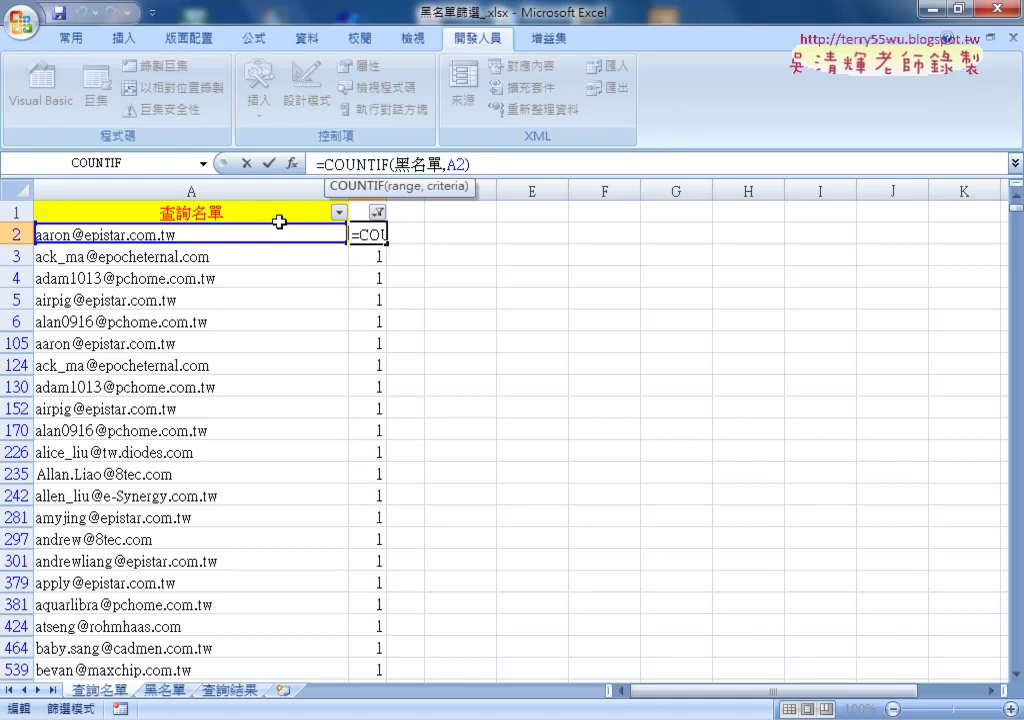
pyautogui.click(268, 162)
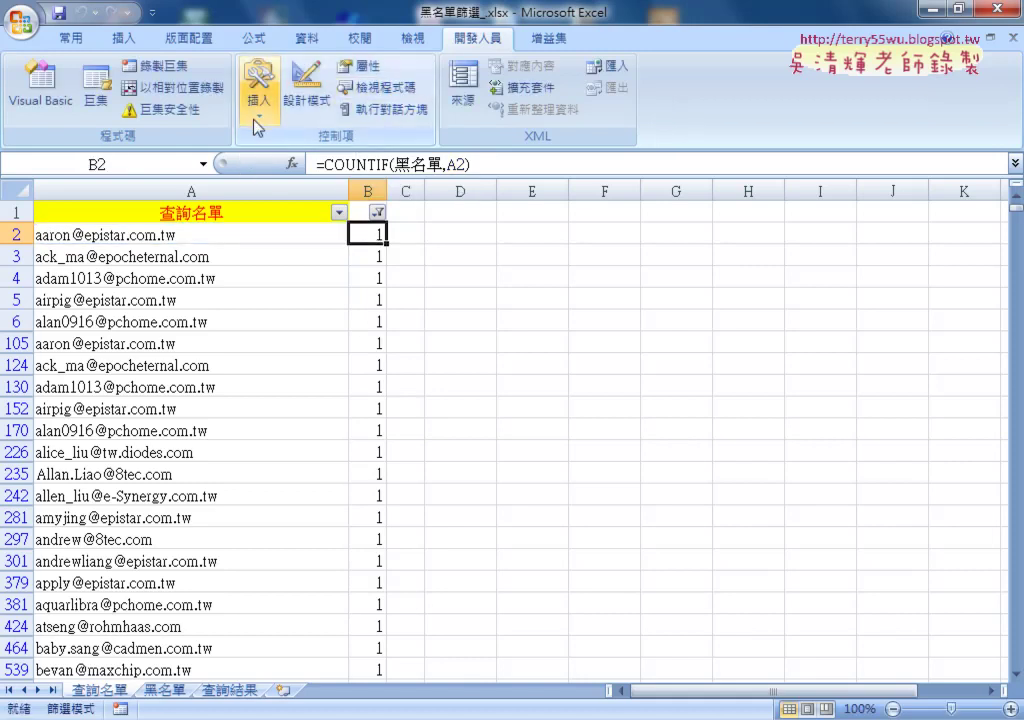
# - Clear column A on 查詢結果 and rerun 黑名單篩選 to recopy the 27 emails
pyautogui.click(230, 690)
pyautogui.click(421, 304)
pyautogui.click(418, 246)
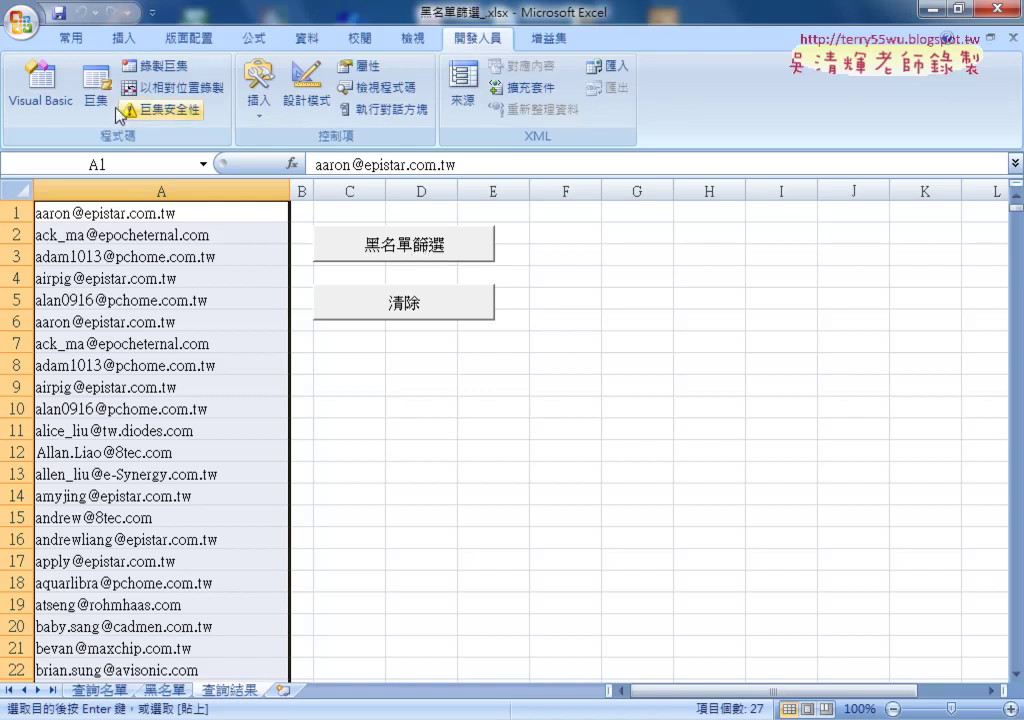
# - Add an indented blank line right after Sub 黑名單篩選() in the macro code
pyautogui.click(40, 82)
pyautogui.scroll(3, 466, 394)
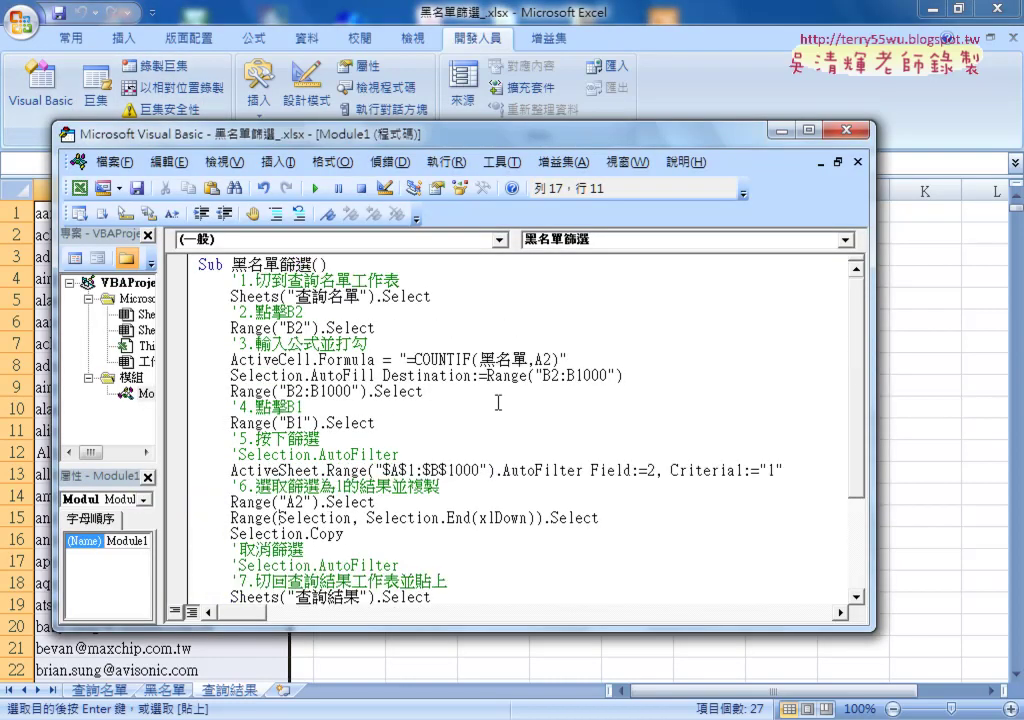
pyautogui.click(363, 259)
pyautogui.press('Return')
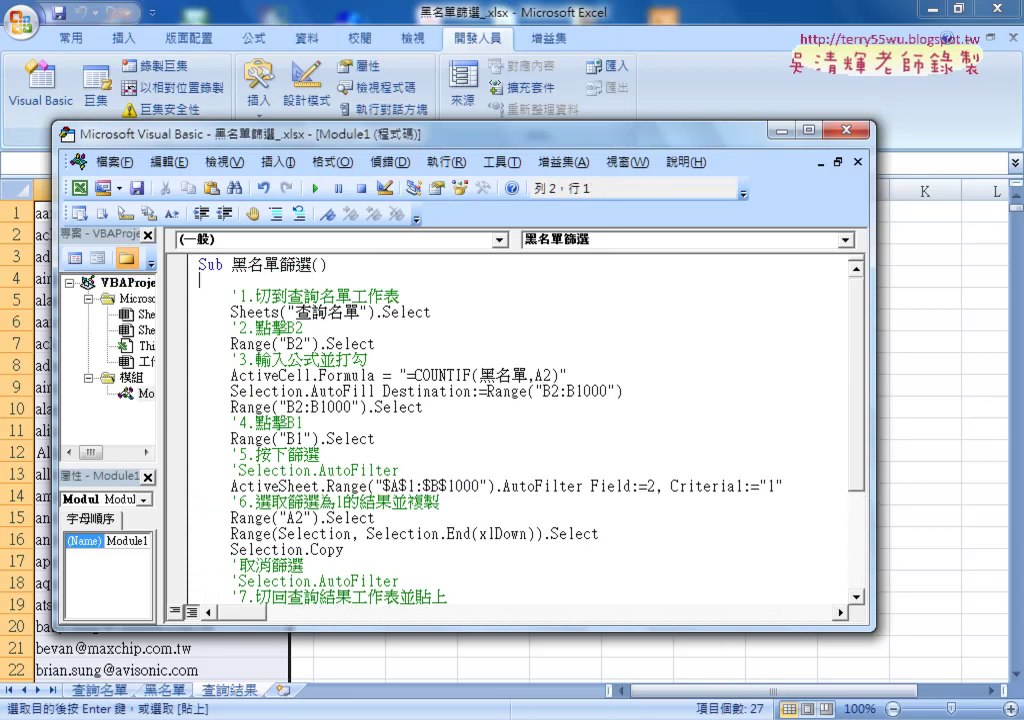
pyautogui.press('Tab')
# - Enter Application.ScreenUpdating = False on the new line using IntelliSense
pyautogui.write('a')
pyautogui.write('p')
pyautogui.write('pl')
pyautogui.write('icat')
pyautogui.write('ion')
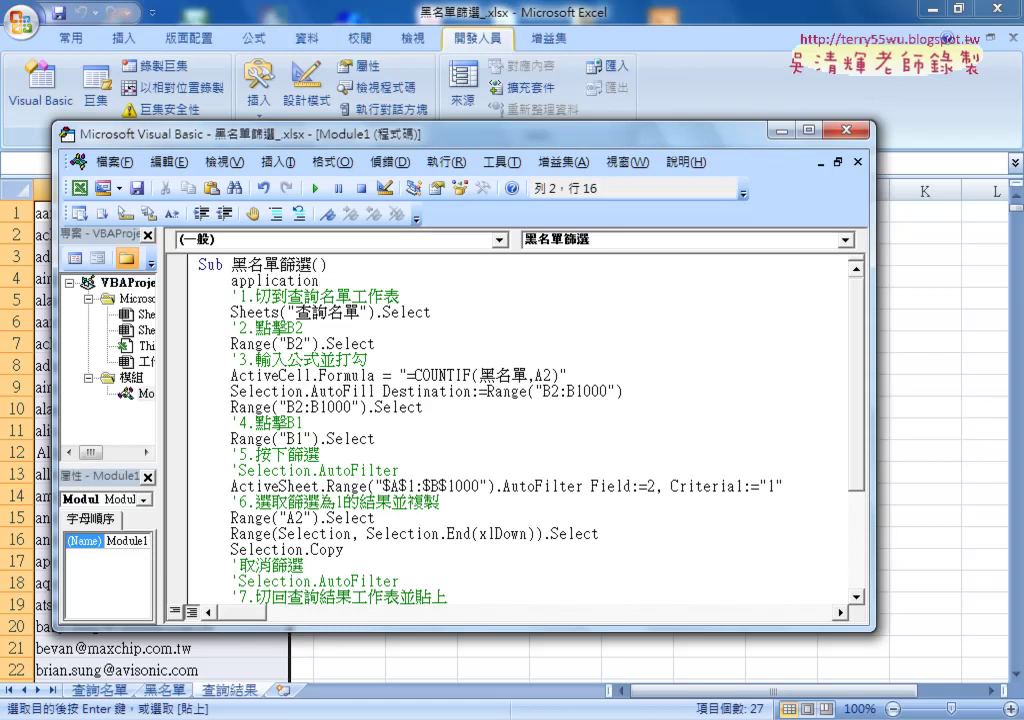
pyautogui.write('.')
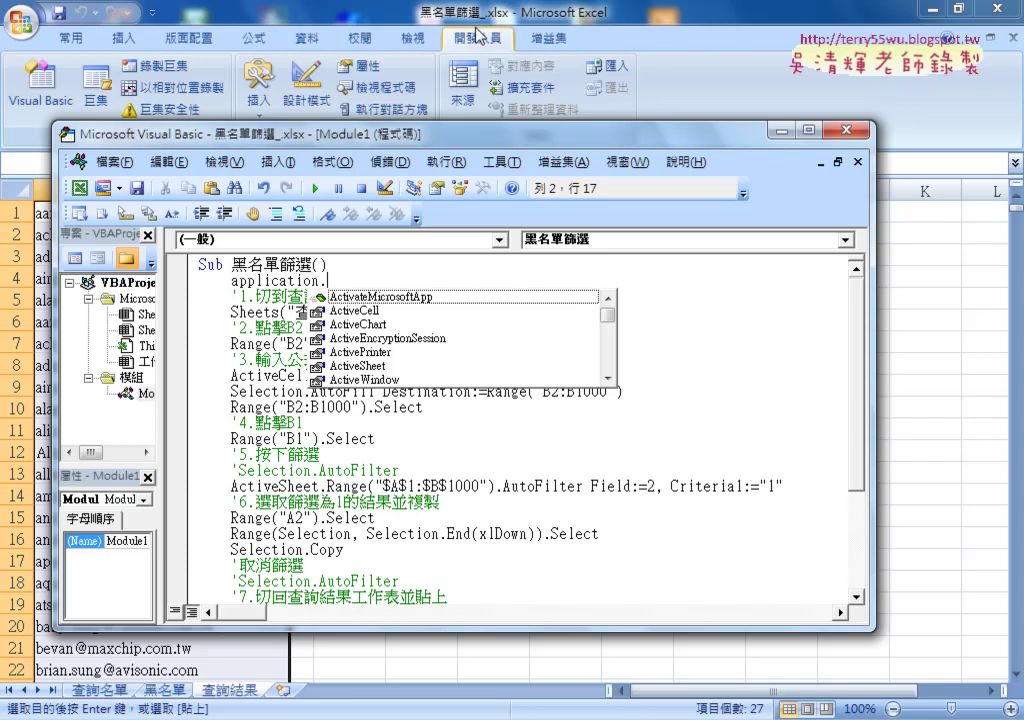
pyautogui.write('s')
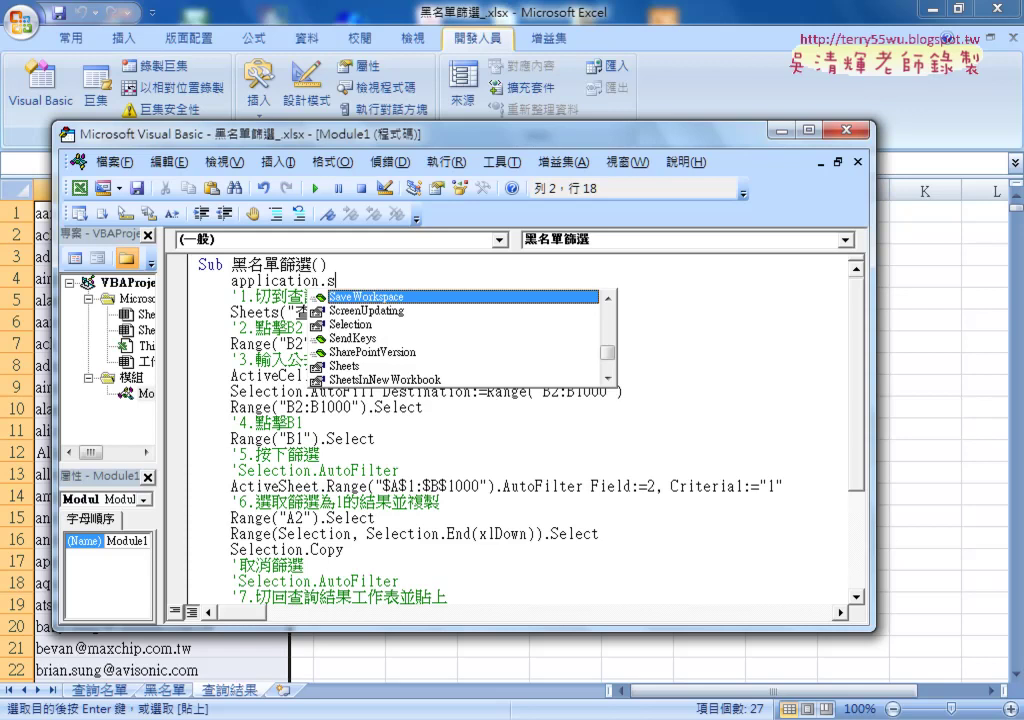
pyautogui.press('Down')
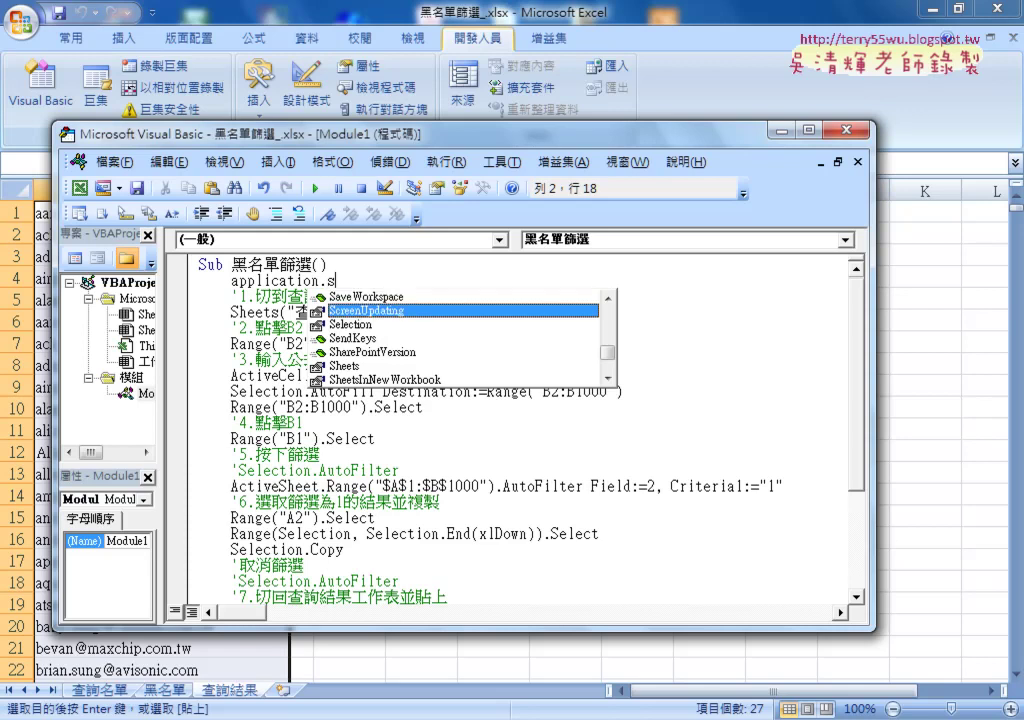
pyautogui.press('space')
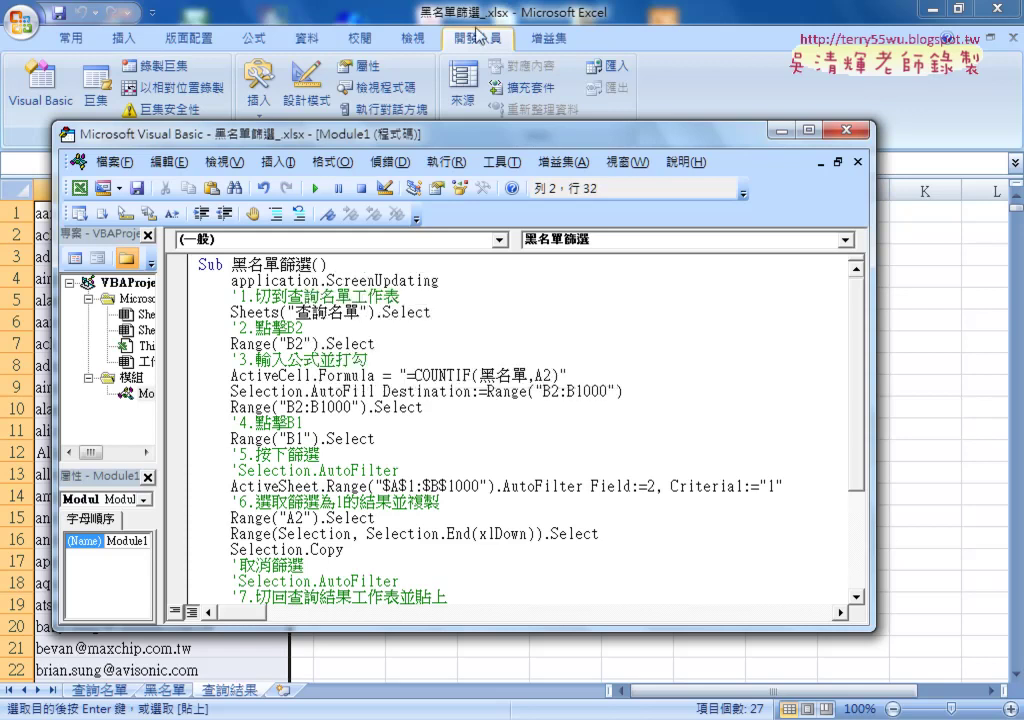
pyautogui.write('=')
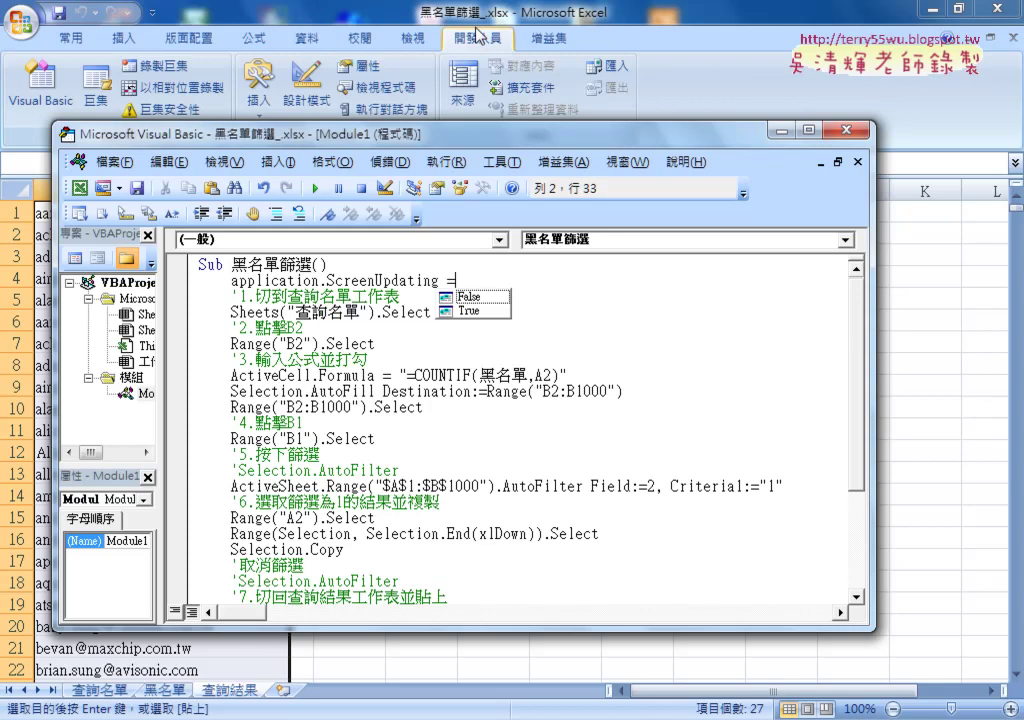
pyautogui.press('Down')
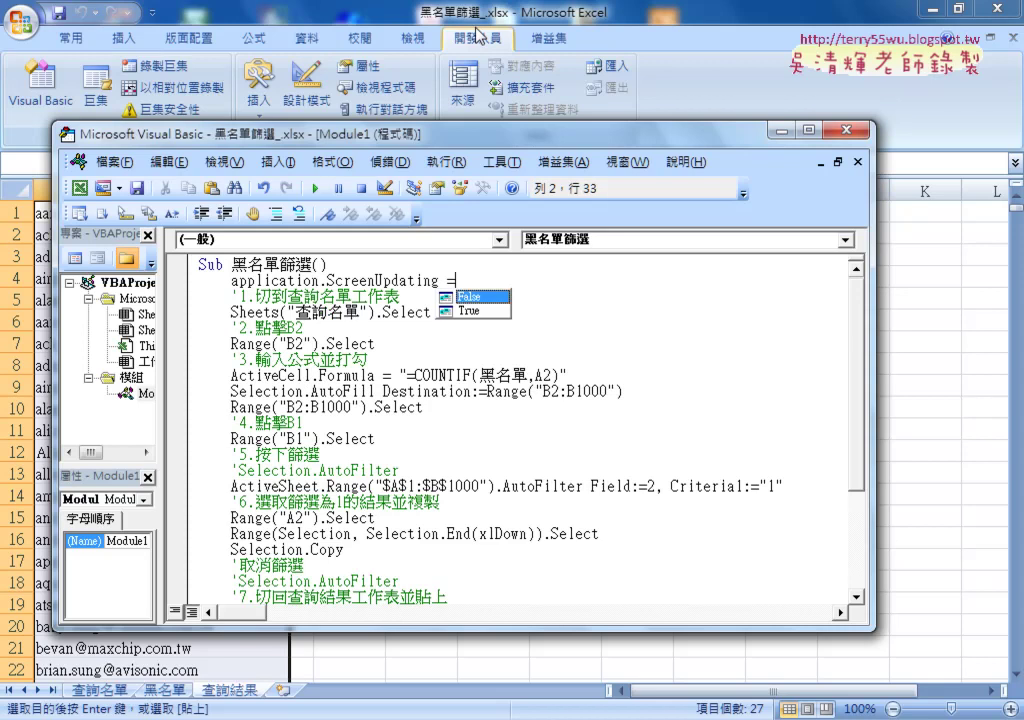
pyautogui.press('Down')
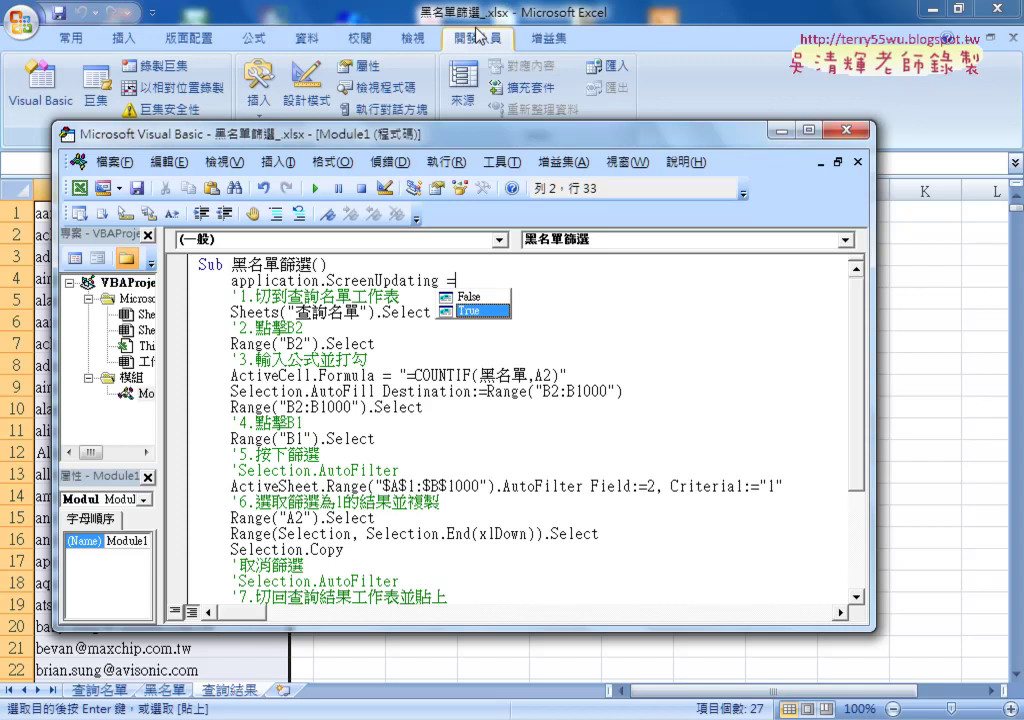
pyautogui.press('Up')
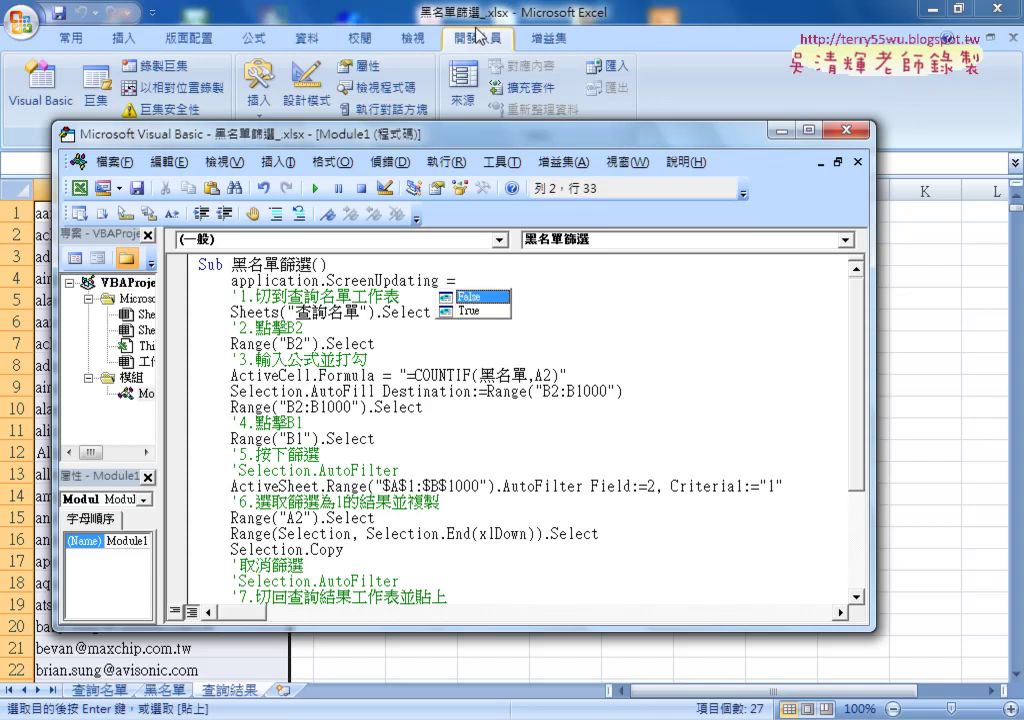
pyautogui.doubleClick(484, 297)
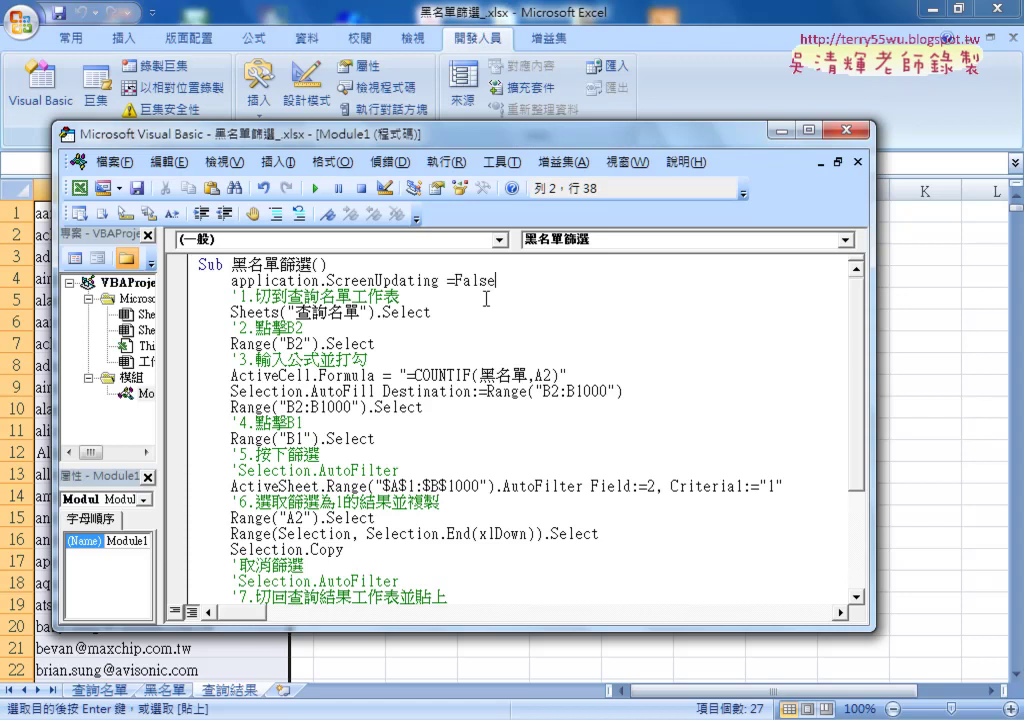
pyautogui.click(590, 343)
pyautogui.moveTo(540, 282)
pyautogui.mouseDown()
pyautogui.moveTo(280, 264)
pyautogui.moveTo(245, 283)
pyautogui.mouseUp()
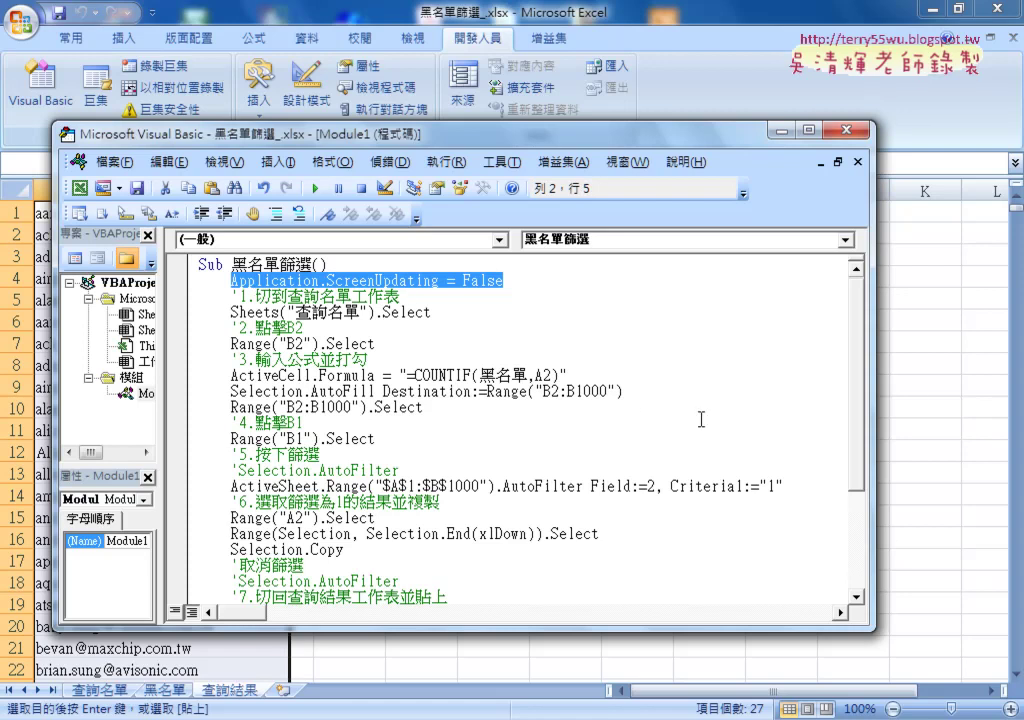
# - Back in Excel, clear column A, run 黑名單篩選 twice, then clear the results again
pyautogui.click(912, 398)
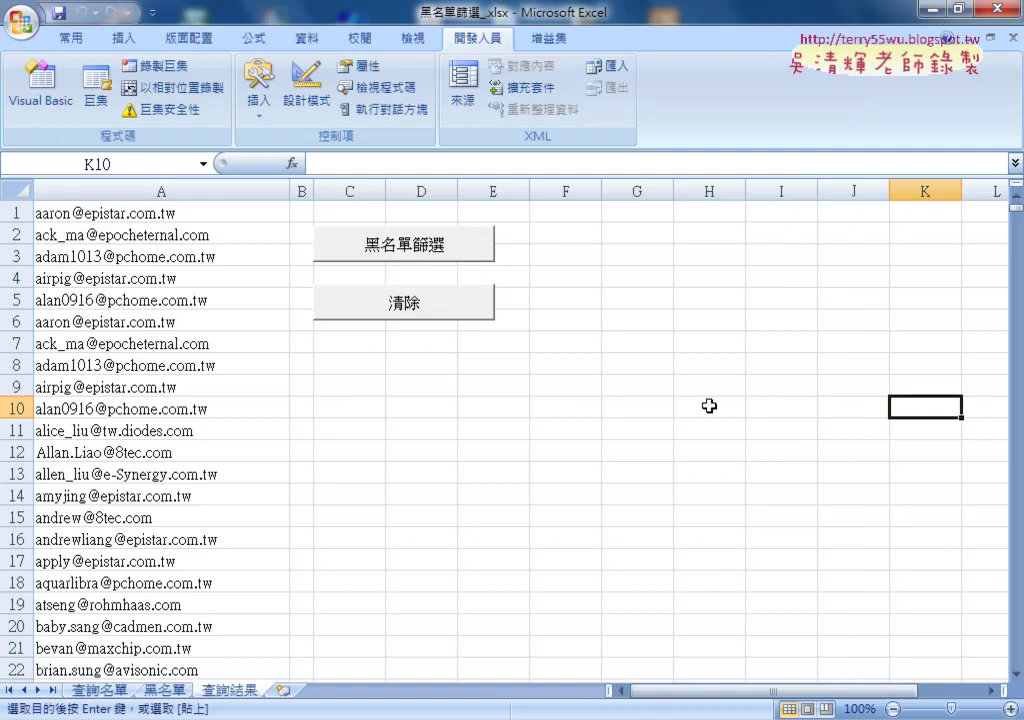
pyautogui.click(444, 311)
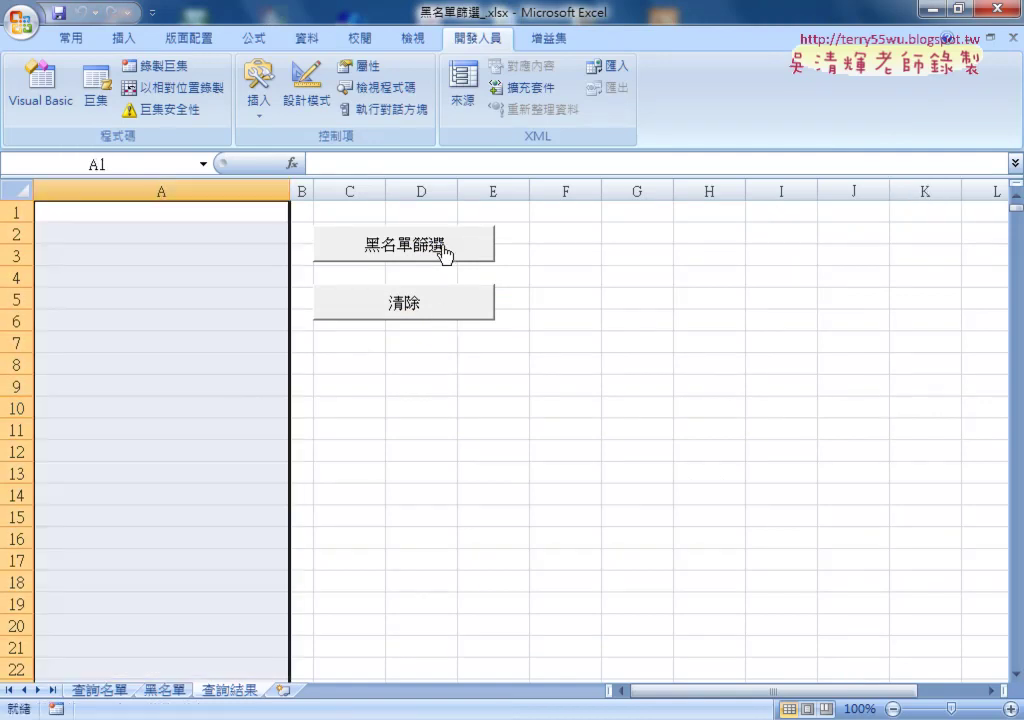
pyautogui.click(442, 244)
pyautogui.click(441, 305)
pyautogui.click(428, 248)
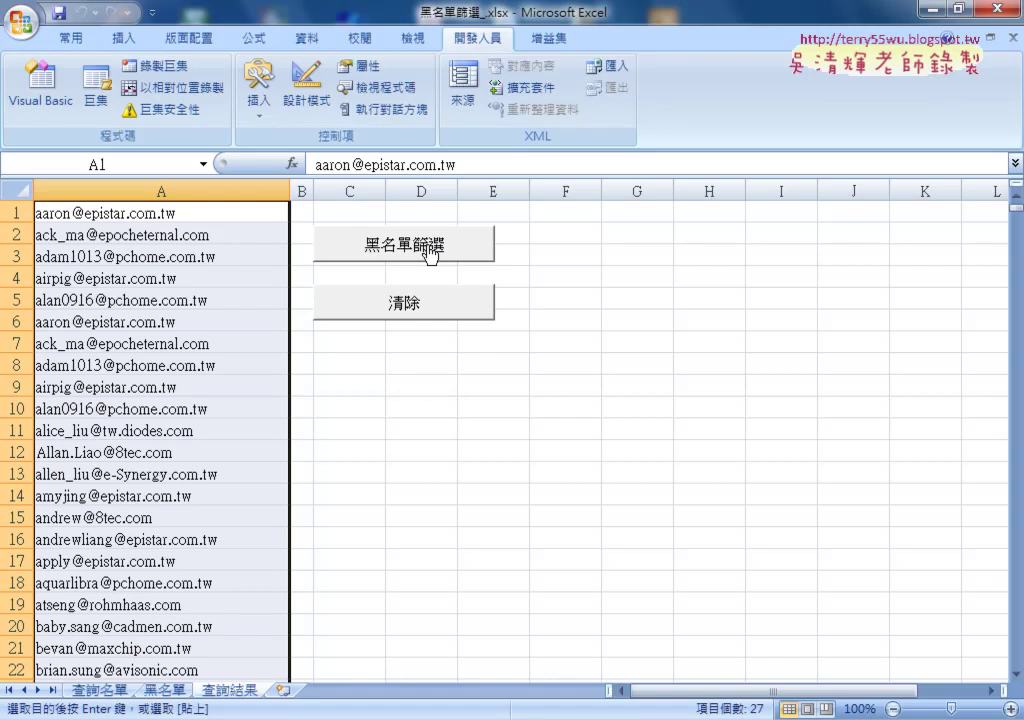
pyautogui.click(431, 302)
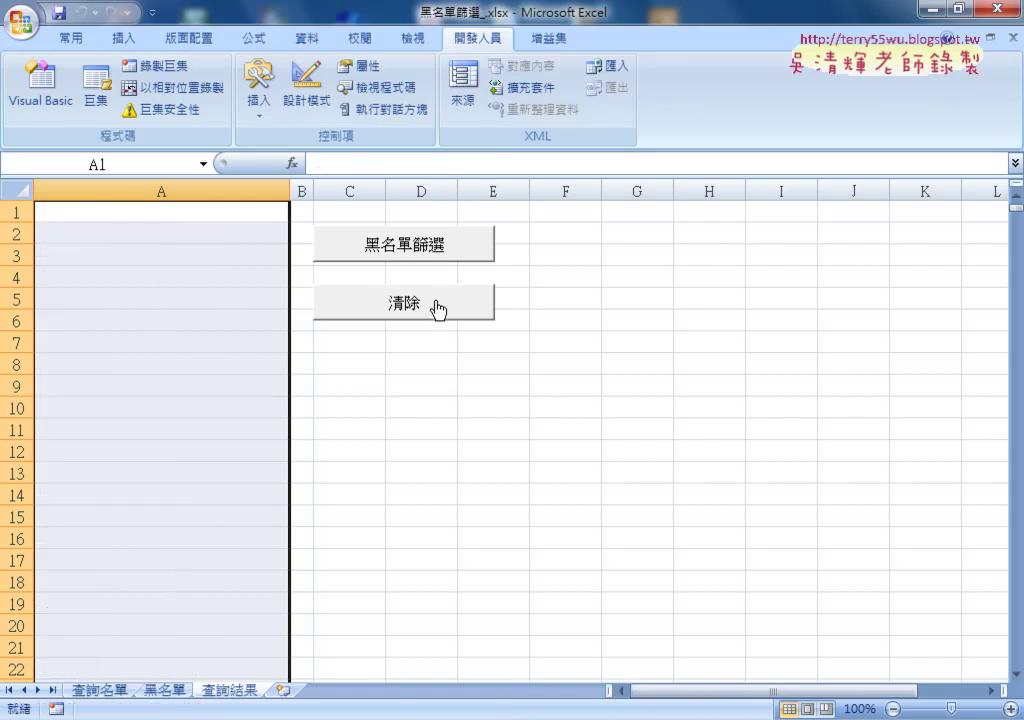
# - Copy the ScreenUpdating line and paste it on a new line after ActiveSheet.Paste
pyautogui.click(66, 100)
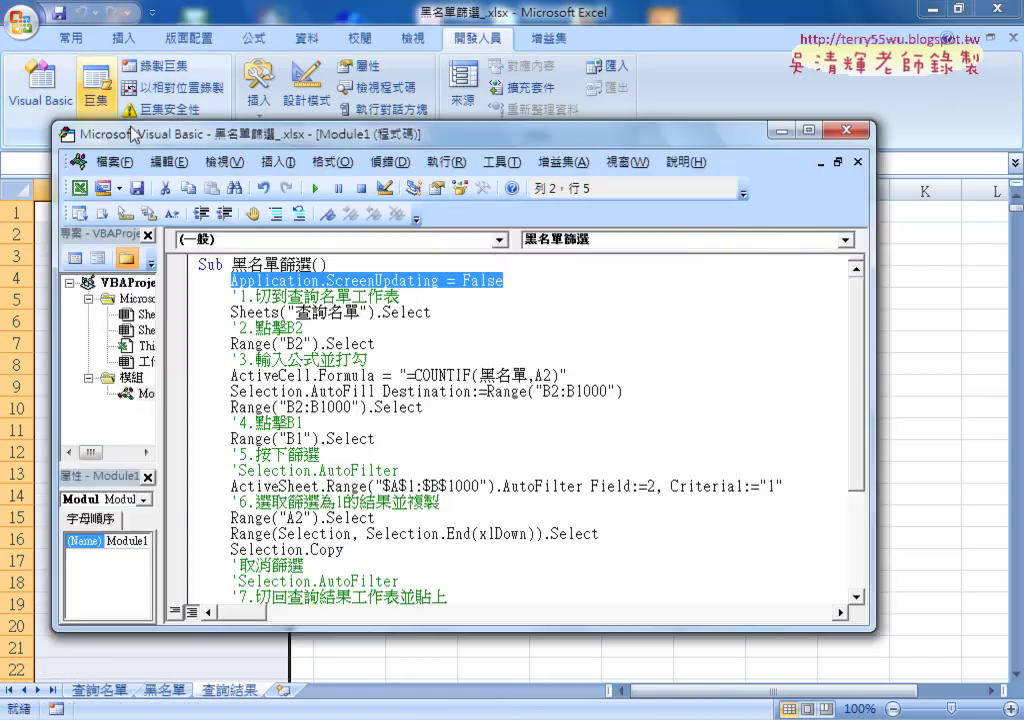
pyautogui.moveTo(517, 143); pyautogui.dragTo(579, 100)
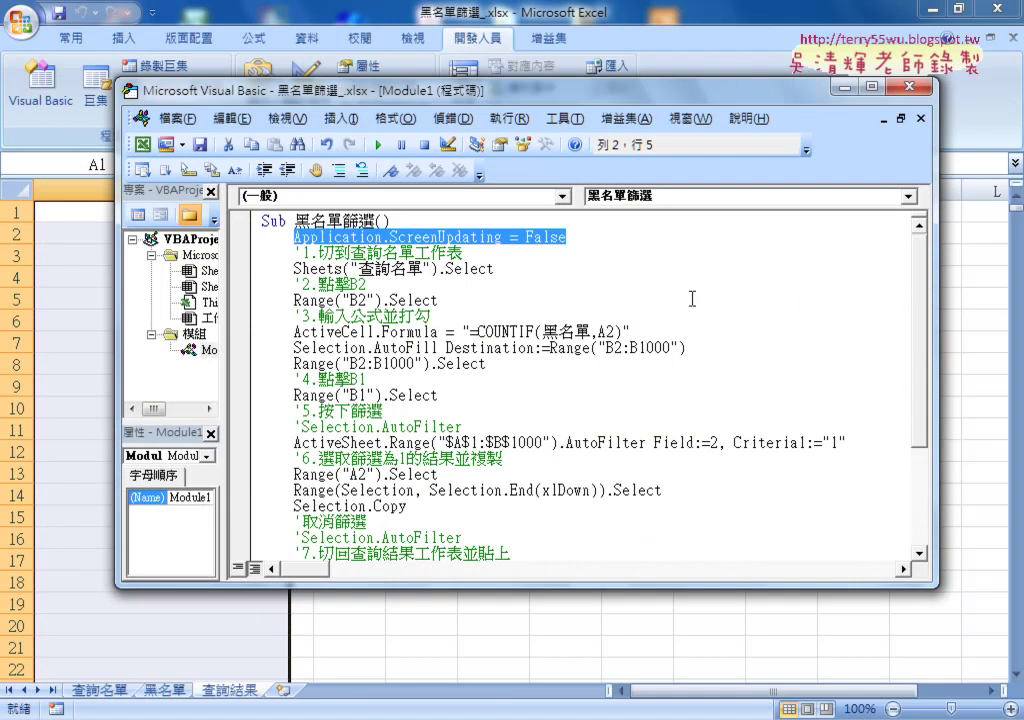
pyautogui.moveTo(633, 587); pyautogui.dragTo(633, 650)
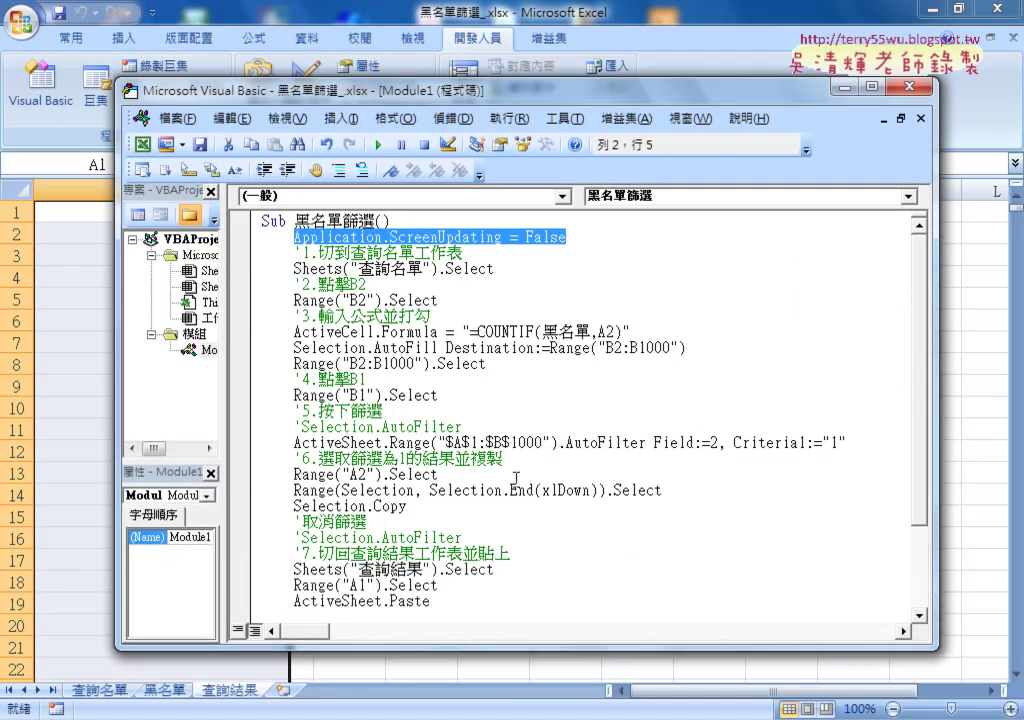
pyautogui.rightClick(512, 240)
pyautogui.click(546, 278)
pyautogui.scroll(-2, 588, 340)
pyautogui.scroll(-1, 588, 340)
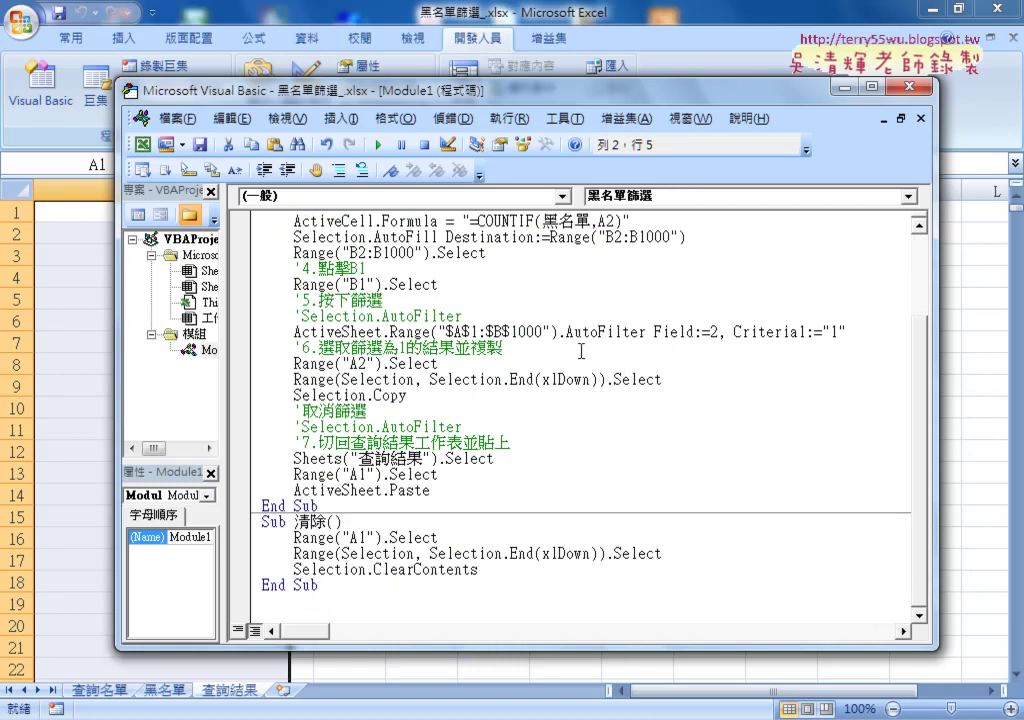
pyautogui.click(452, 489)
pyautogui.press('Return')
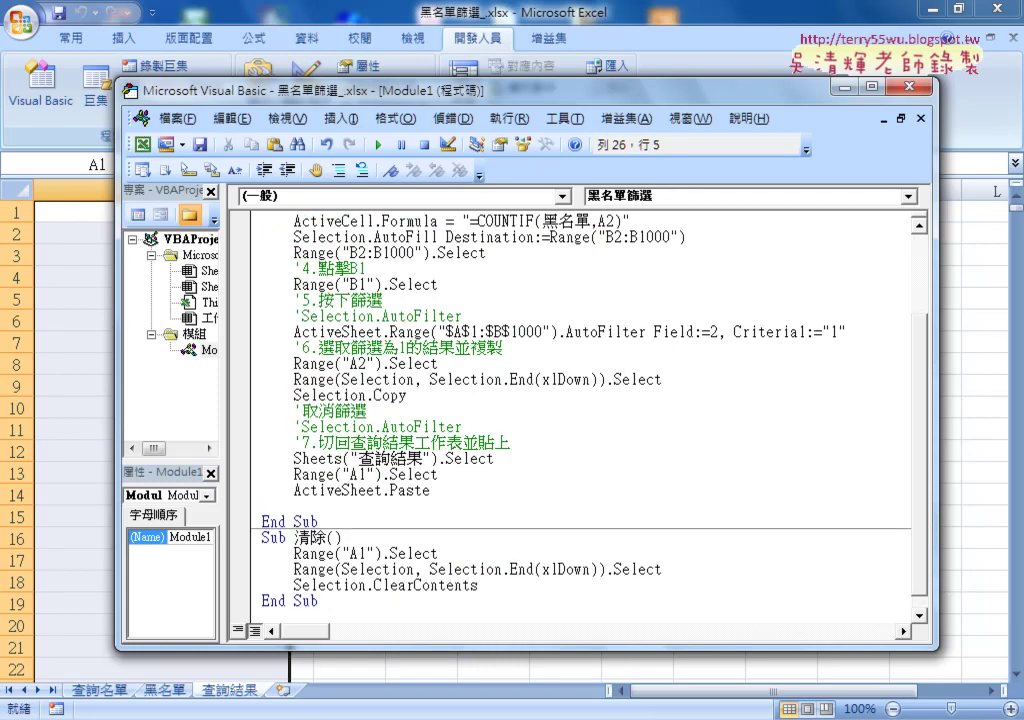
pyautogui.write('Application.ScreenUpdating = False')
# - Change the pasted line to Application.ScreenUpdating = True
pyautogui.press('BackSpace')
pyautogui.press('BackSpace')
pyautogui.press('BackSpace')
pyautogui.press('BackSpace')
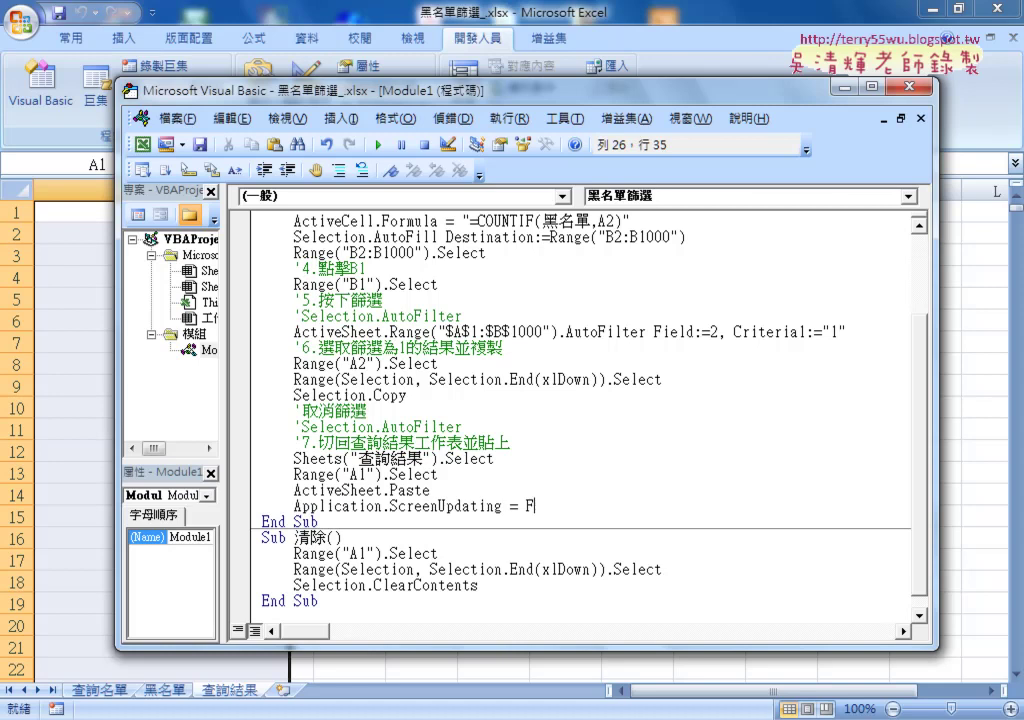
pyautogui.press('BackSpace')
pyautogui.press('BackSpace')
pyautogui.press('BackSpace')
pyautogui.write('=')
pyautogui.press('Down')
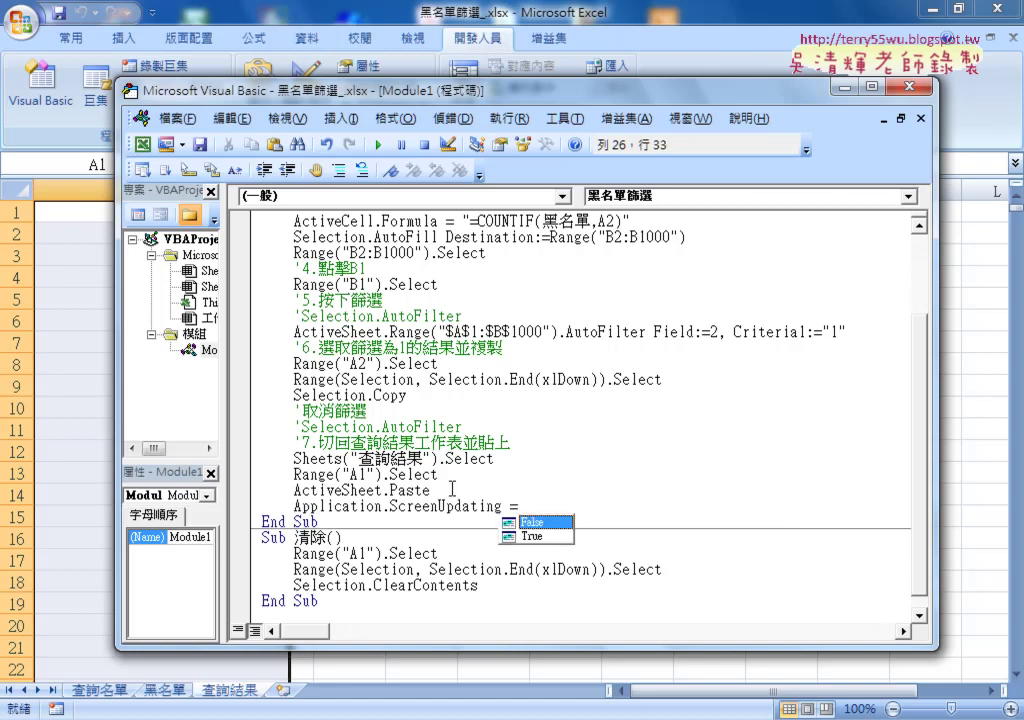
pyautogui.press('Down')
pyautogui.press('space')
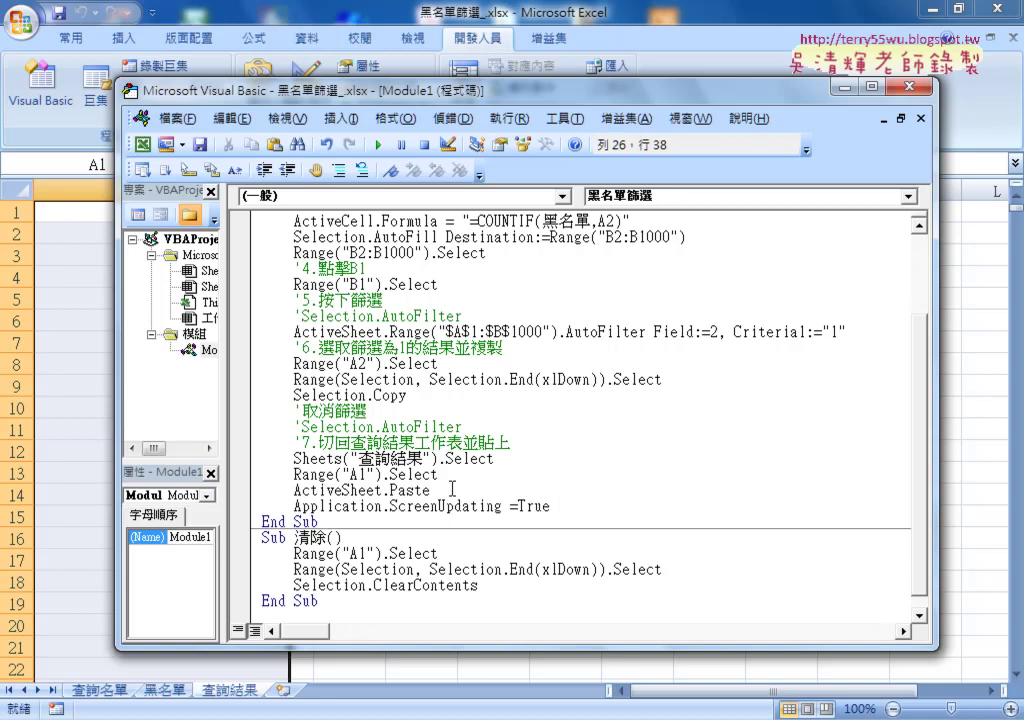
pyautogui.click(544, 523)
# - Run the 黑名單篩選 macro, clear column A with 清除, then run 黑名單篩選 again
pyautogui.click(955, 510)
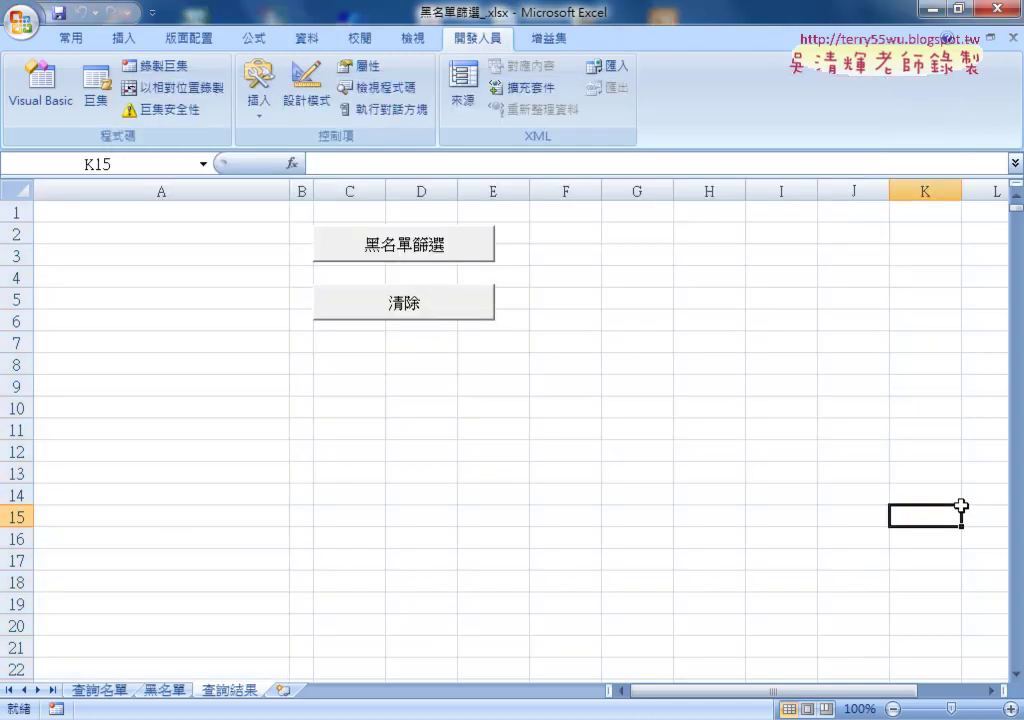
pyautogui.click(432, 256)
pyautogui.click(402, 305)
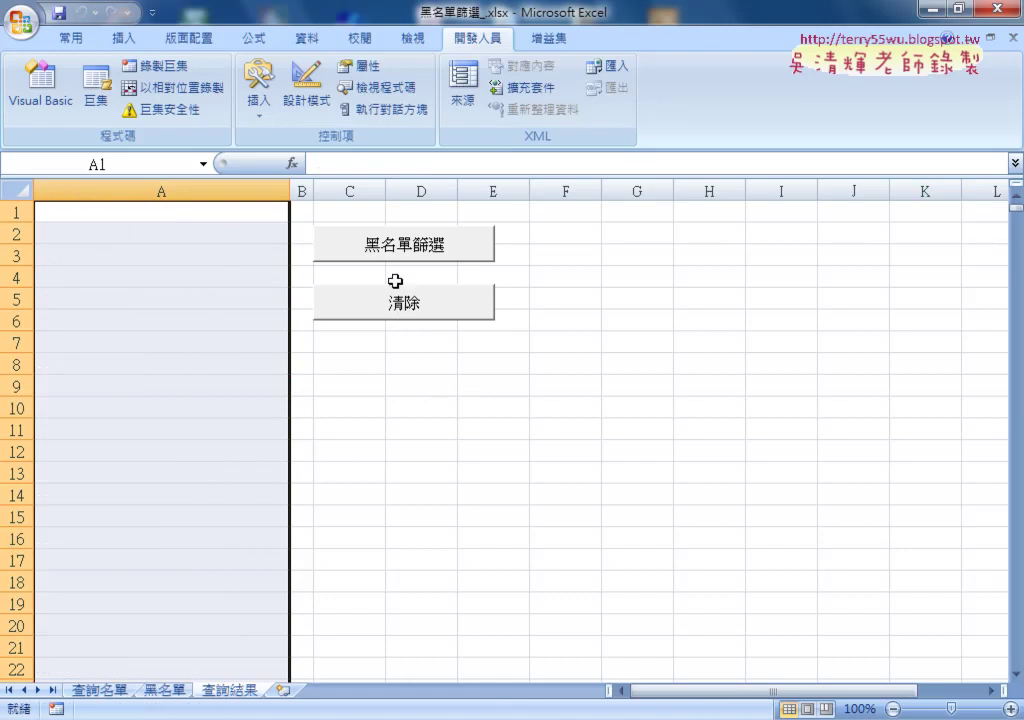
pyautogui.click(377, 235)
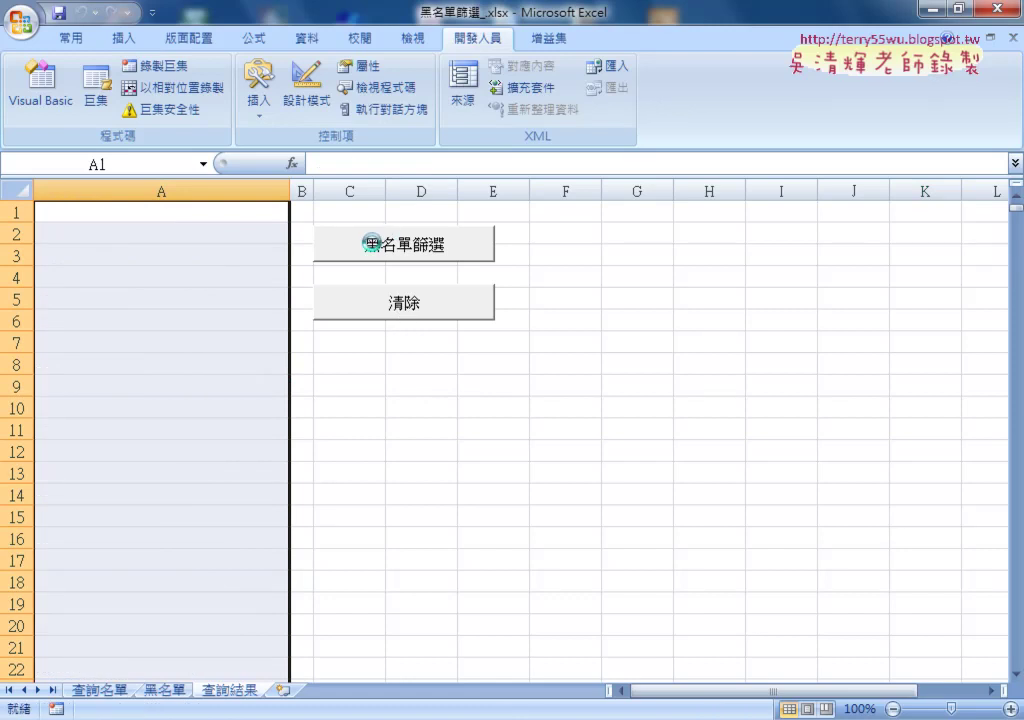